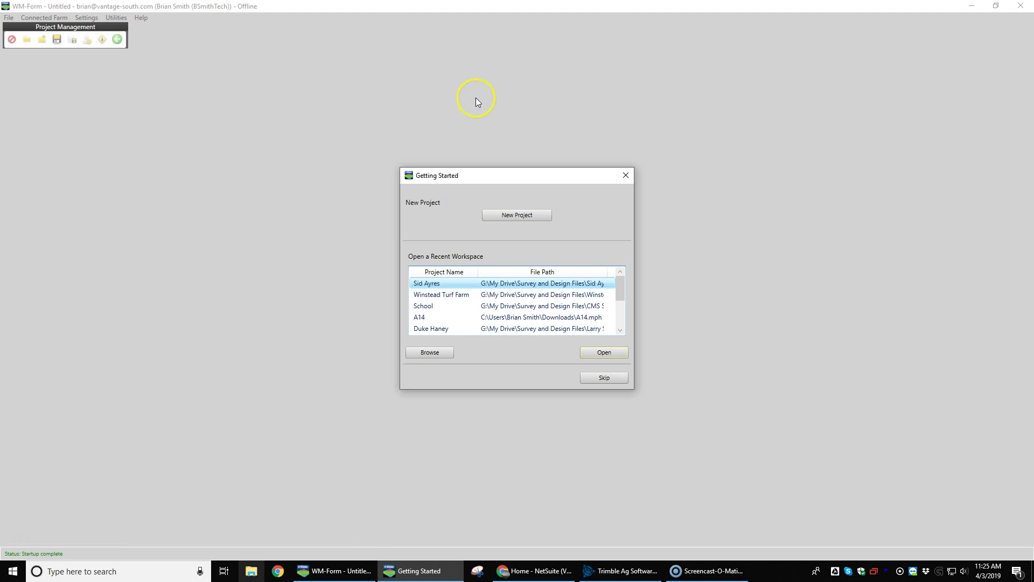
- Start a new project and name it Test 1, leaving the field name blank
click(511, 217)
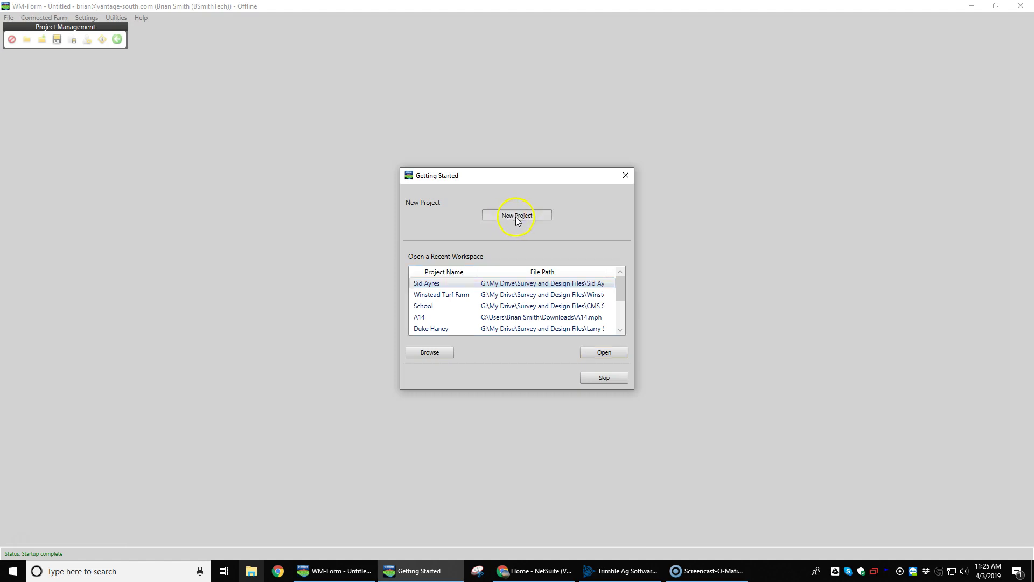
key(BackSpace)
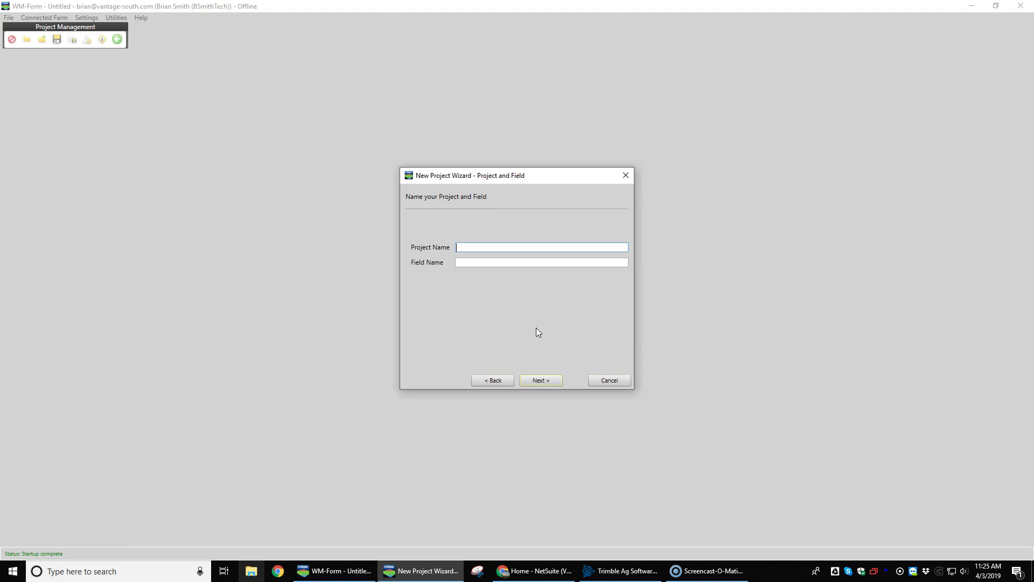
text(Test 1)
click(532, 330)
click(541, 380)
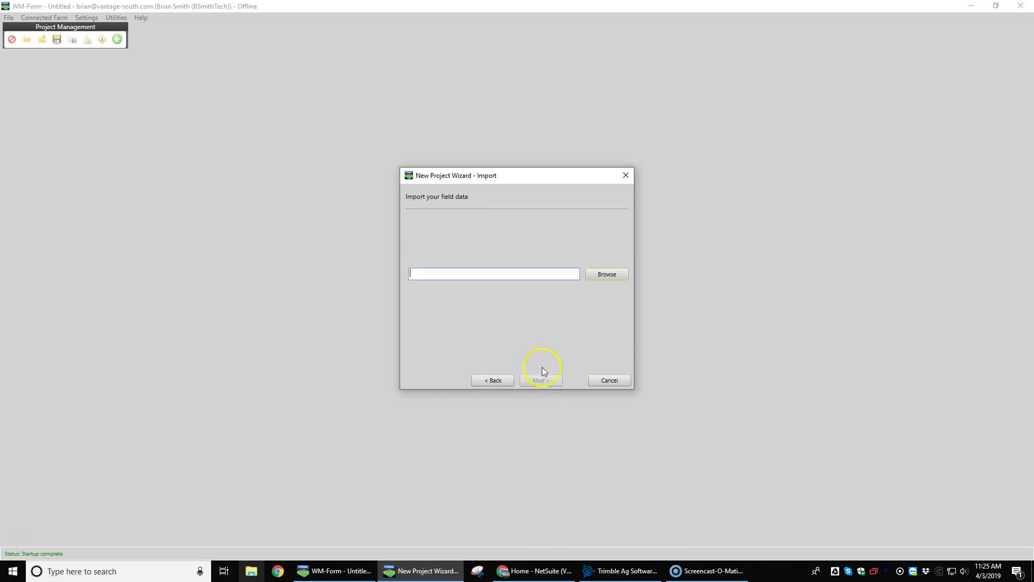
- Import MultiPlane.txt from the ISLAND PLACE 100acre folder as the project's field data
click(608, 274)
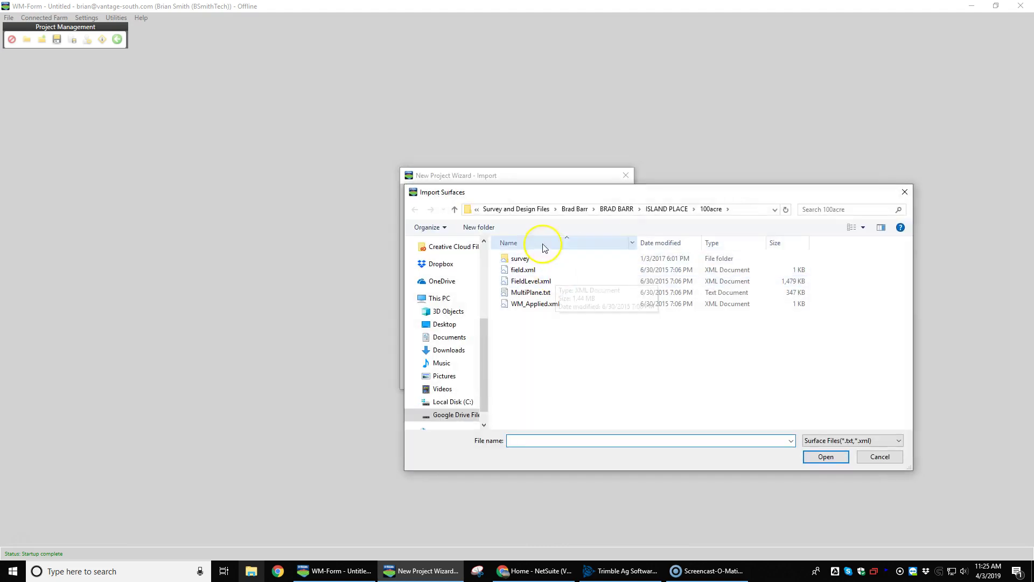
click(575, 209)
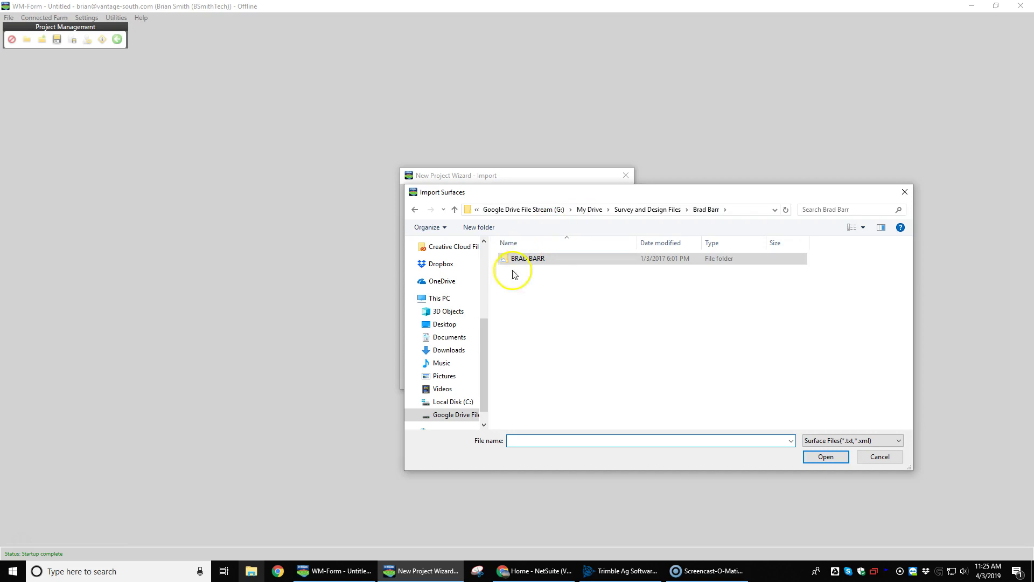
double_click(524, 260)
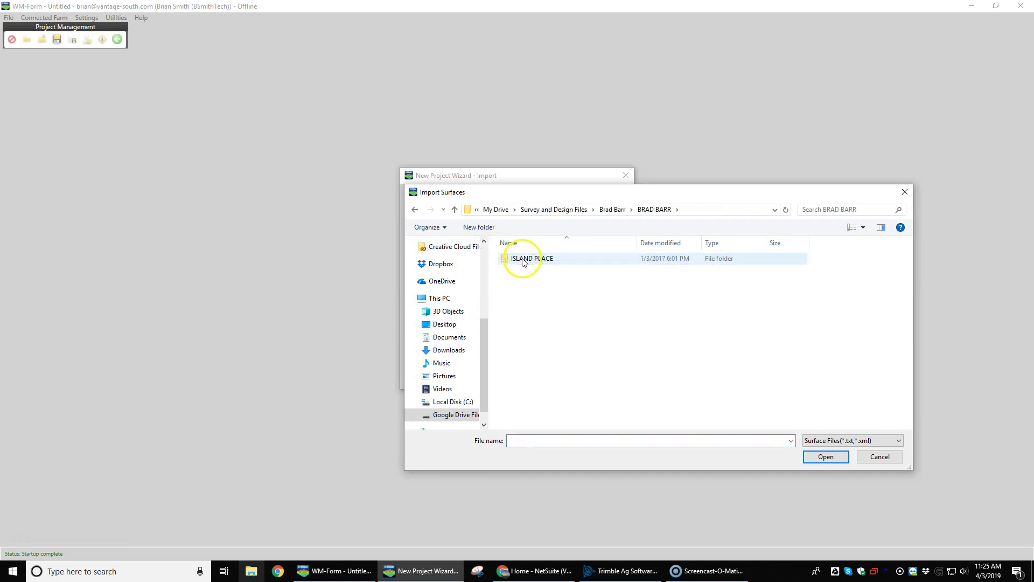
double_click(528, 262)
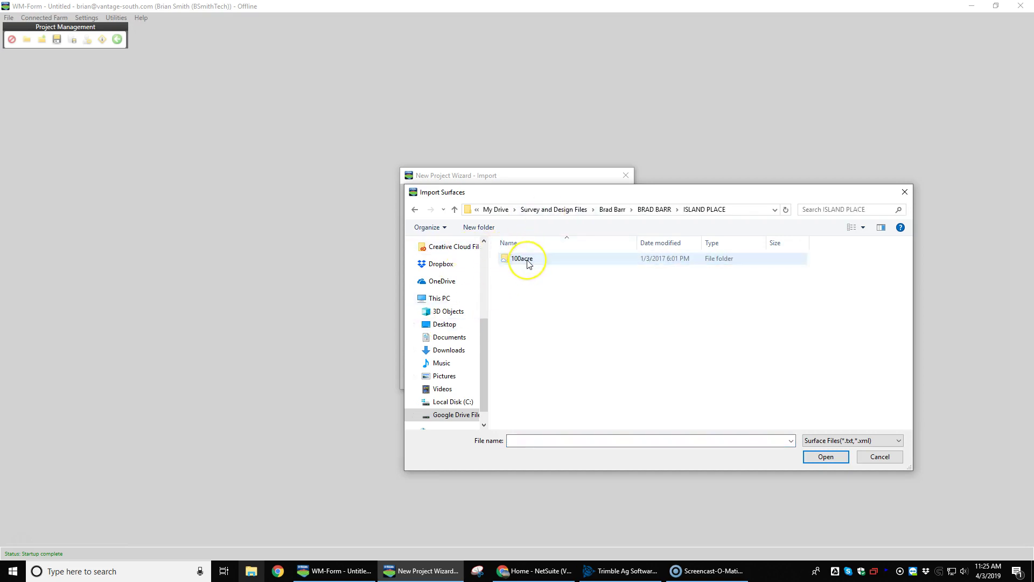
double_click(527, 262)
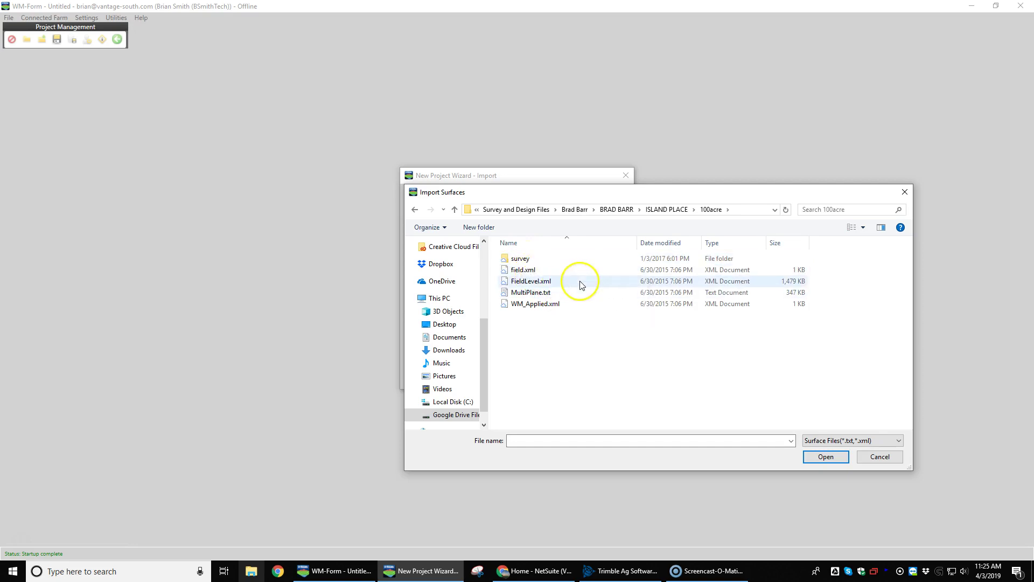
click(573, 286)
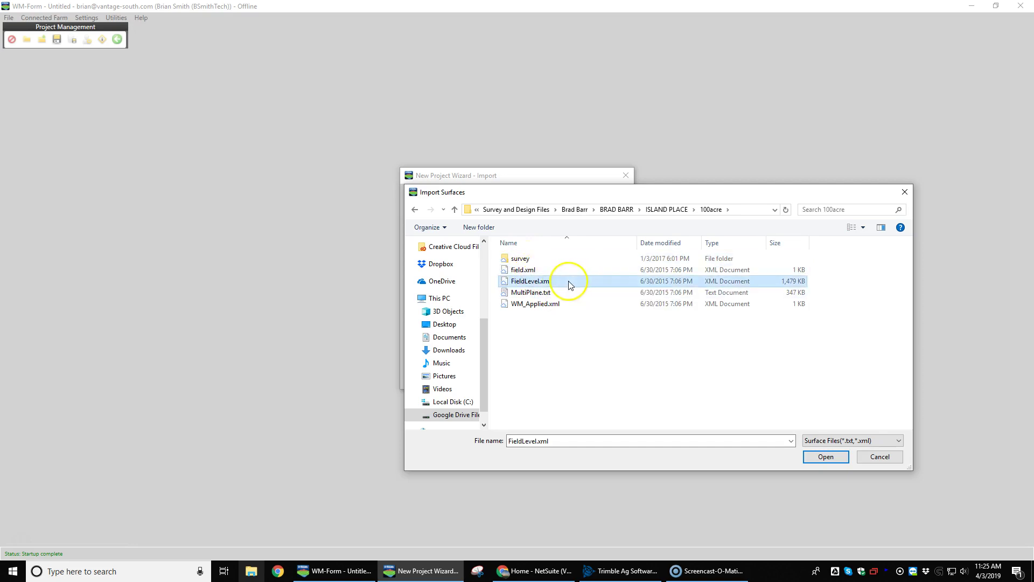
click(548, 295)
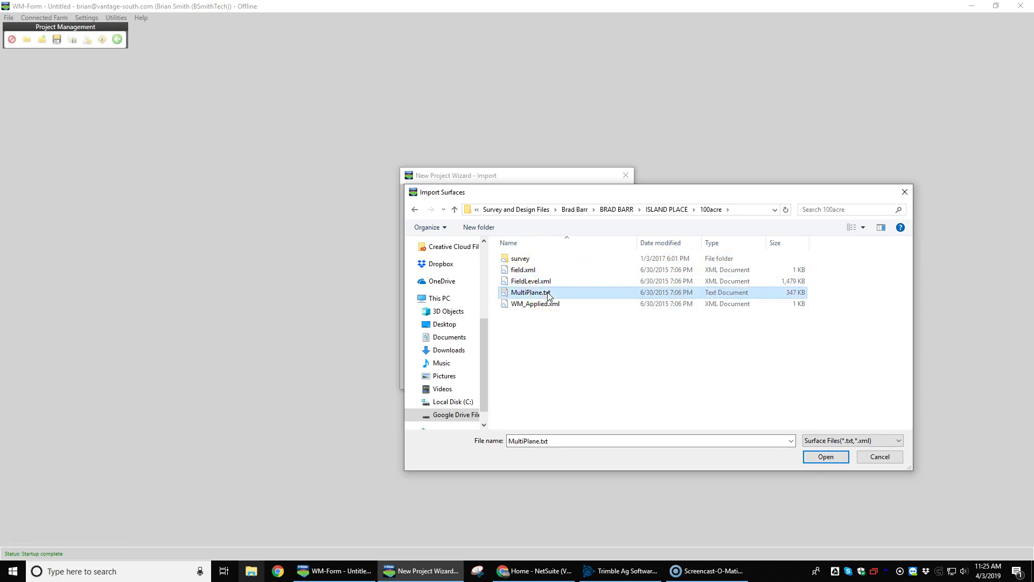
click(820, 457)
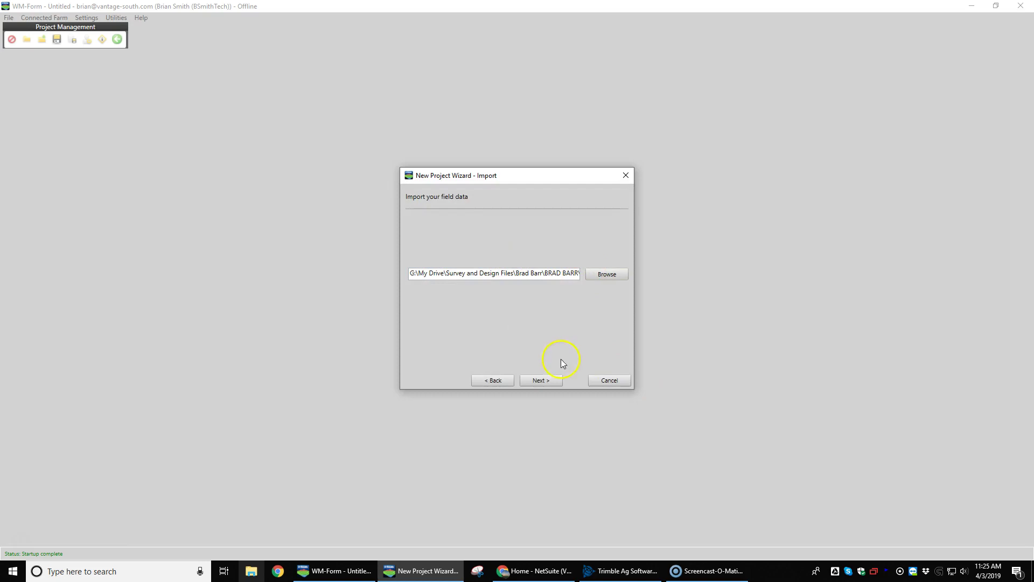
click(542, 379)
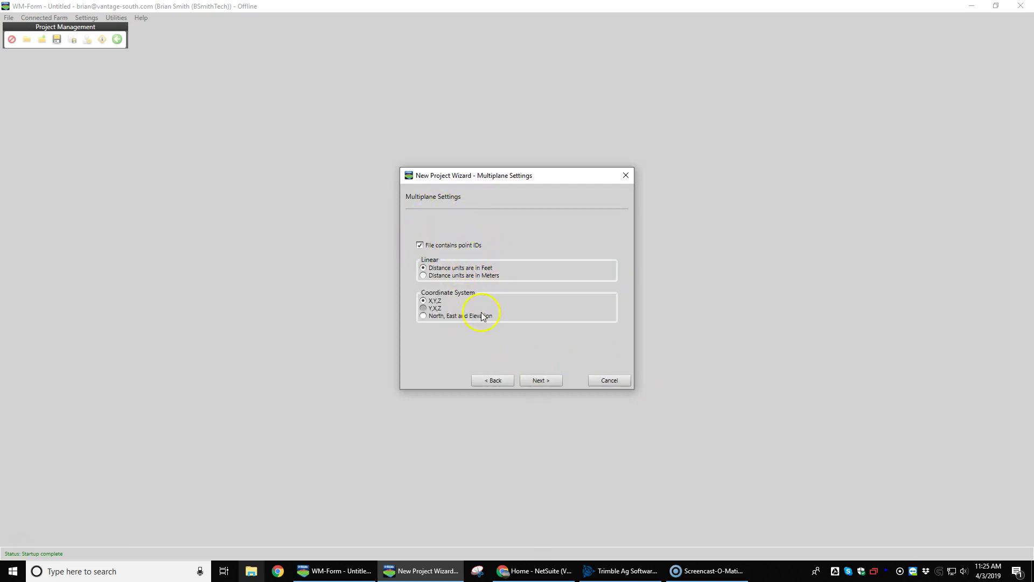
- Accept the multiplane settings with point IDs, feet and X,Y,Z coordinates, and finish the project with the Land Leveling design type
click(544, 385)
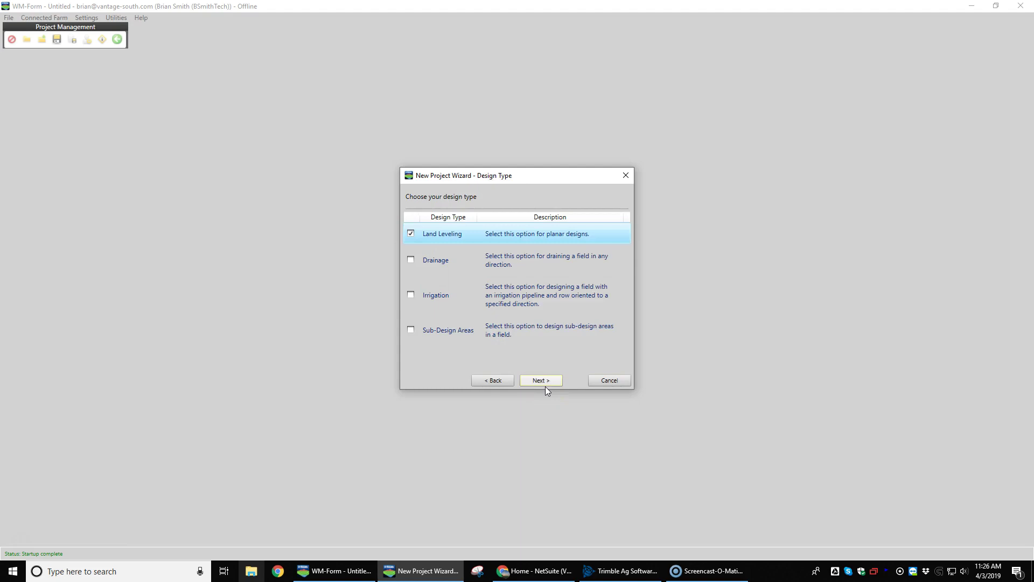
click(542, 351)
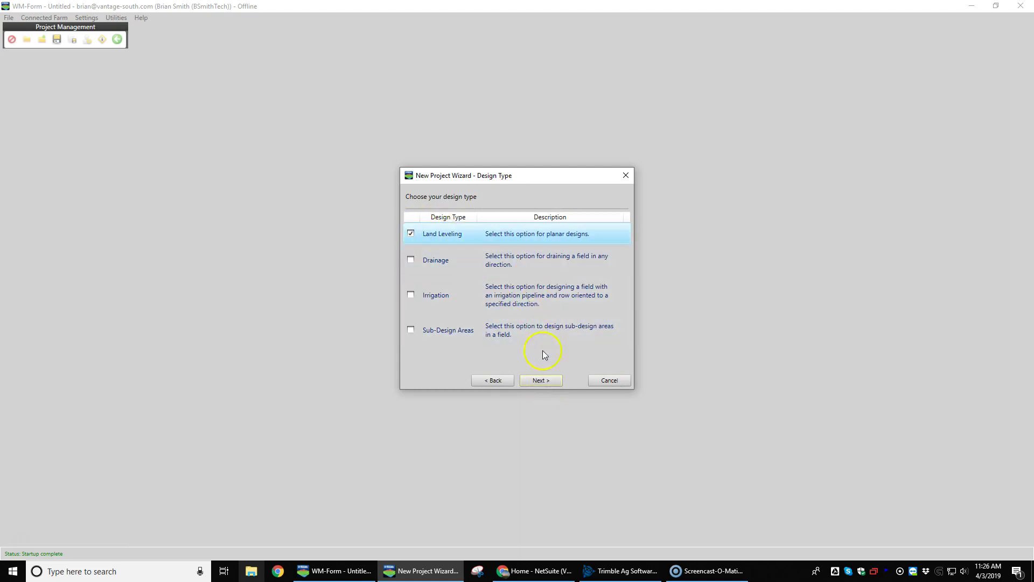
click(543, 380)
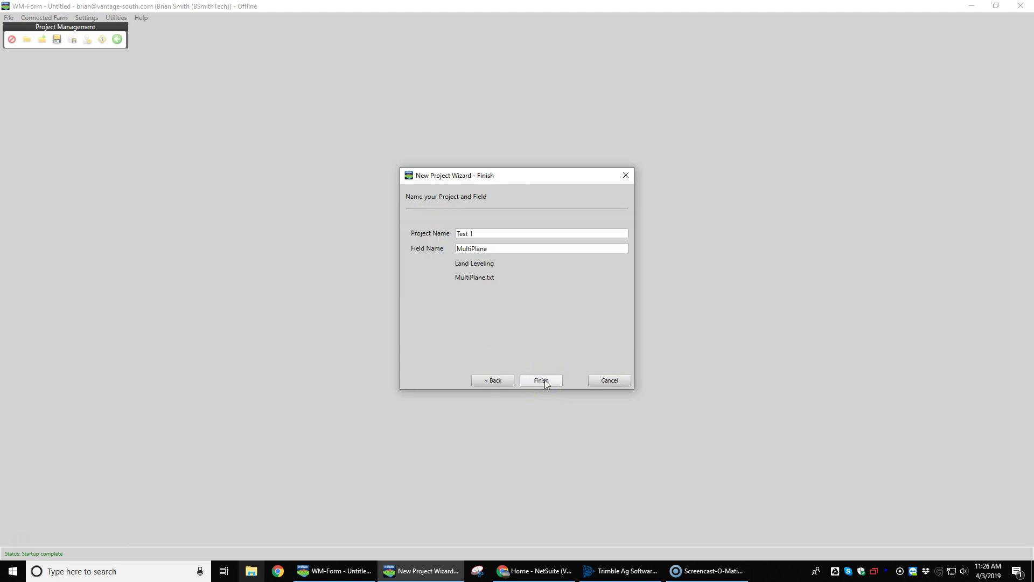
click(543, 380)
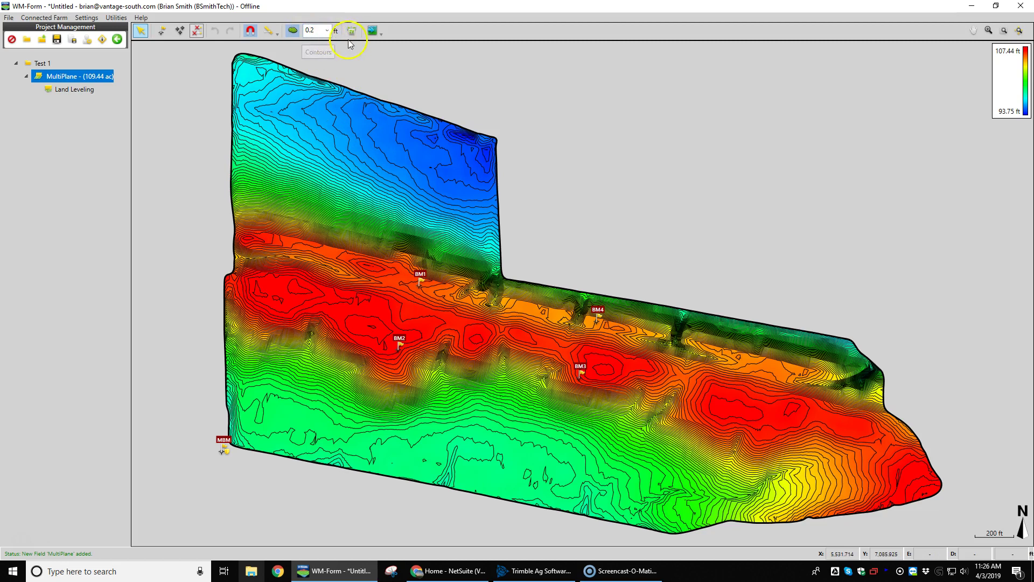
- Turn on the background map, show the survey points and check the properties of one in the field's northern part
click(376, 31)
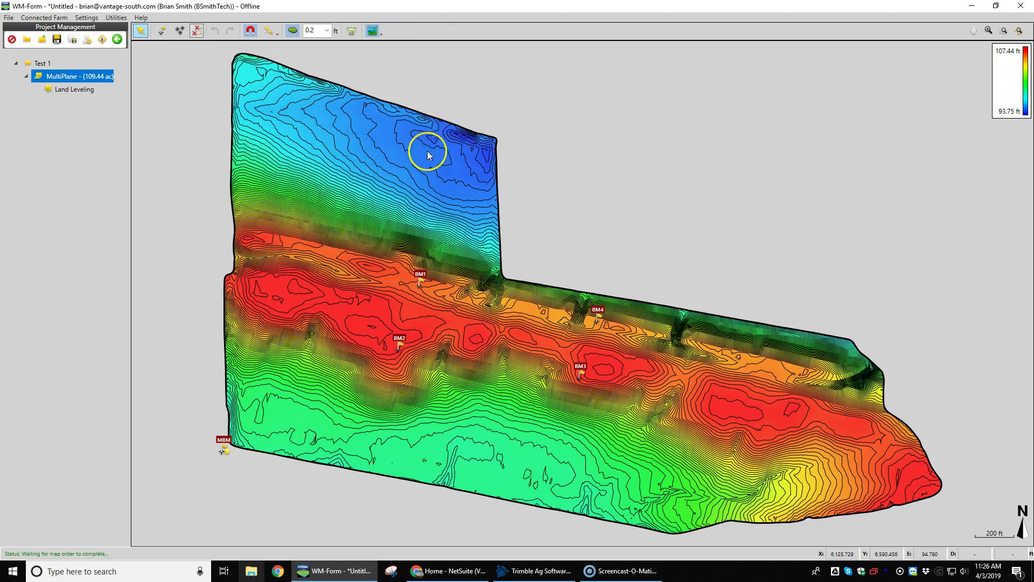
click(181, 31)
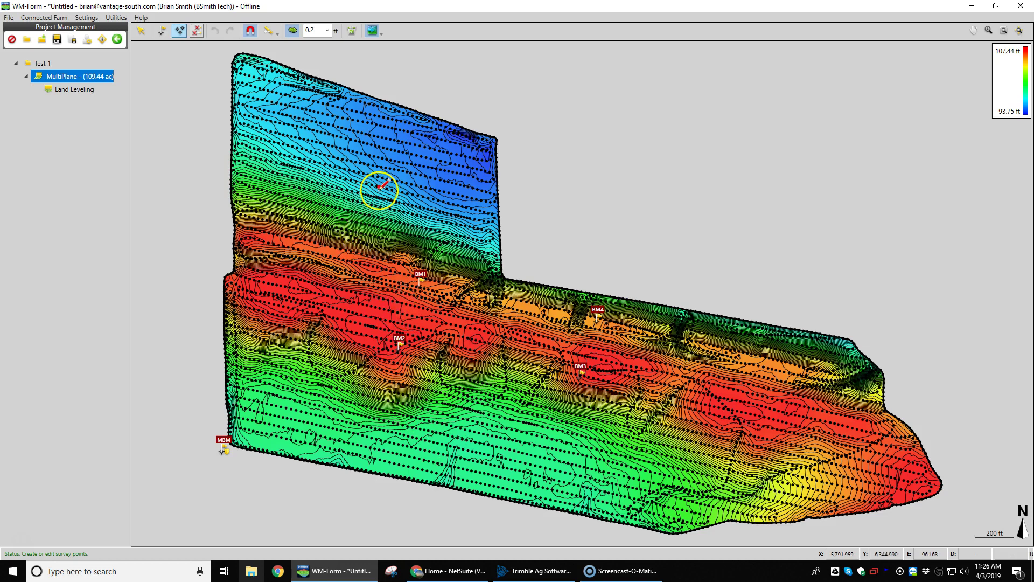
scroll(377, 173, up, 4)
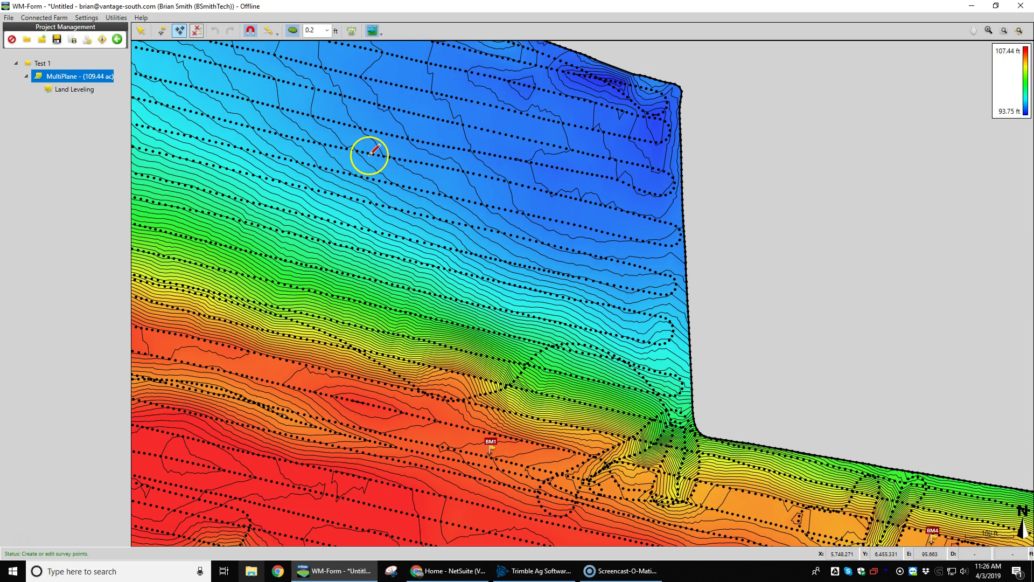
right_click(368, 154)
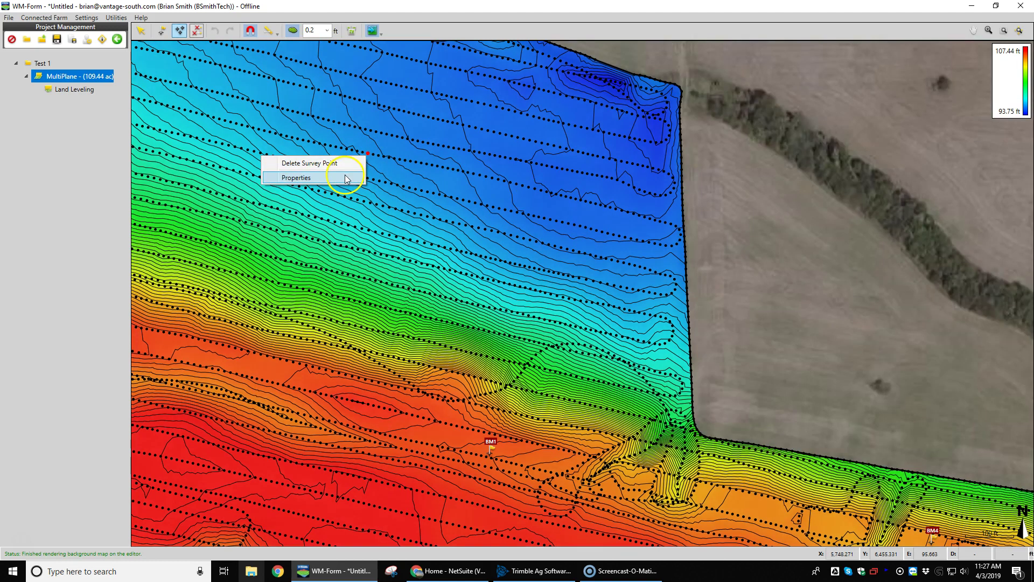
click(348, 179)
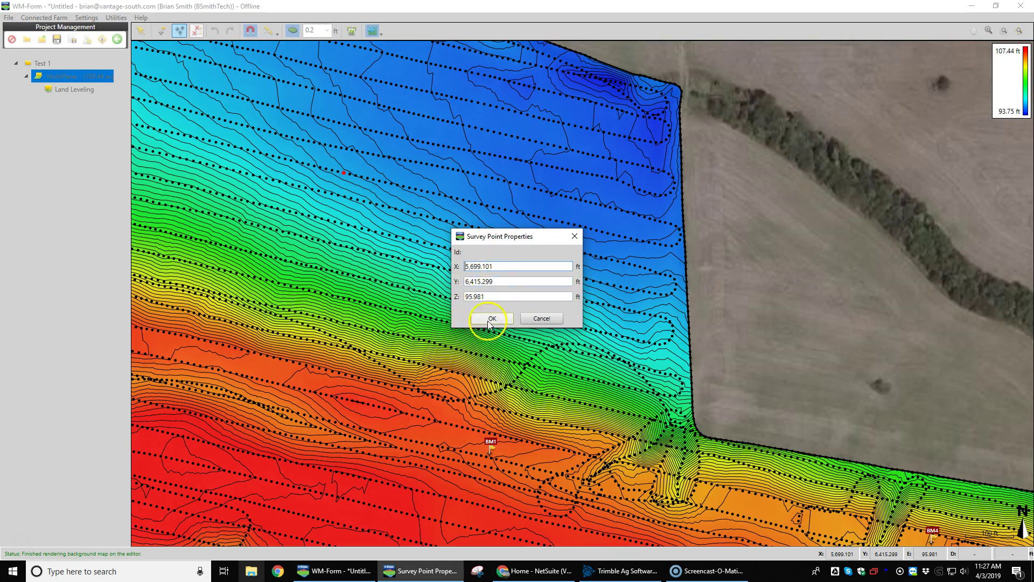
click(548, 320)
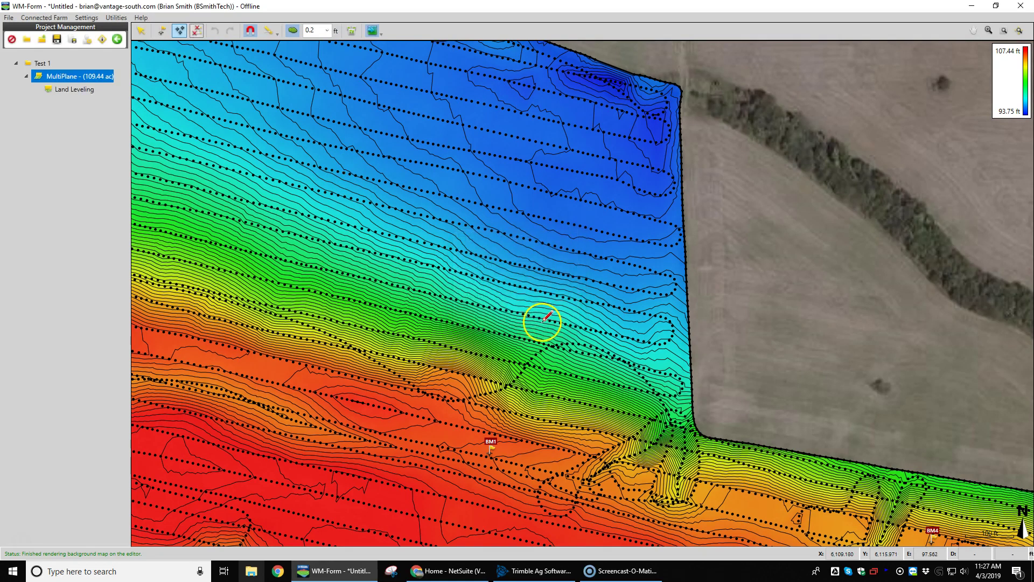
- Fit the whole field in the view and hide the survey points by leaving survey point editing
scroll(577, 300, down, 2)
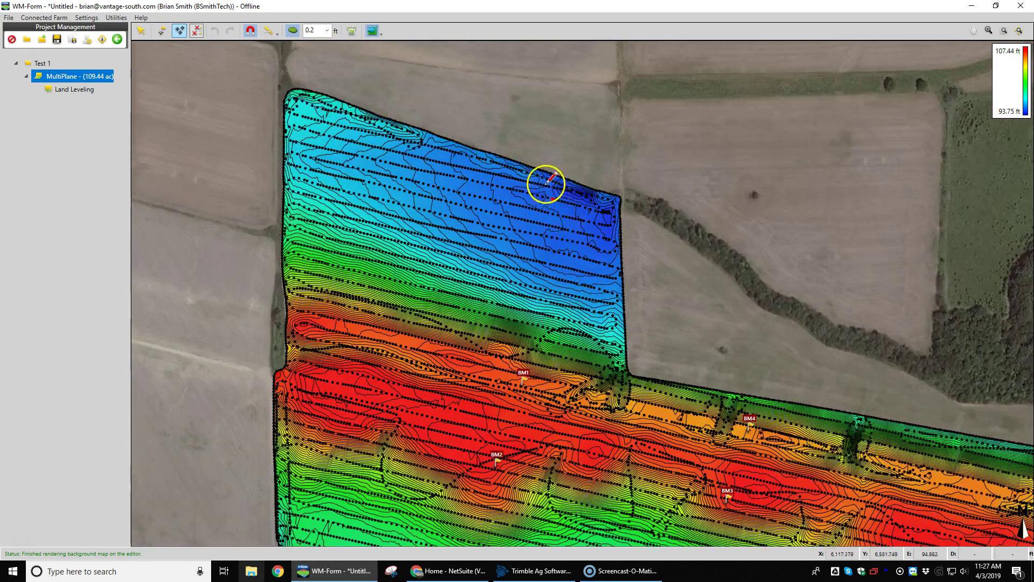
scroll(547, 186, down, 1)
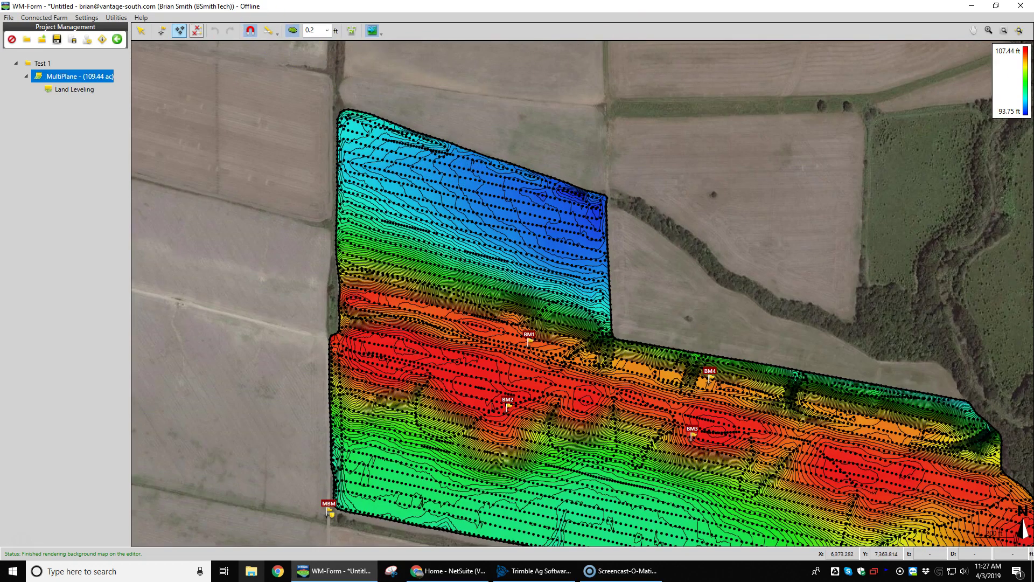
click(1020, 30)
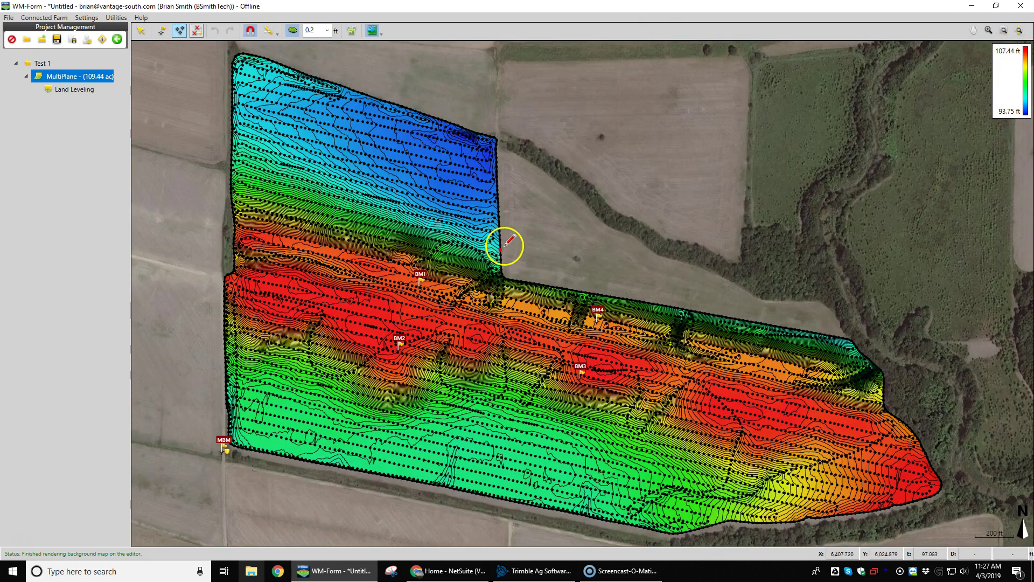
click(197, 30)
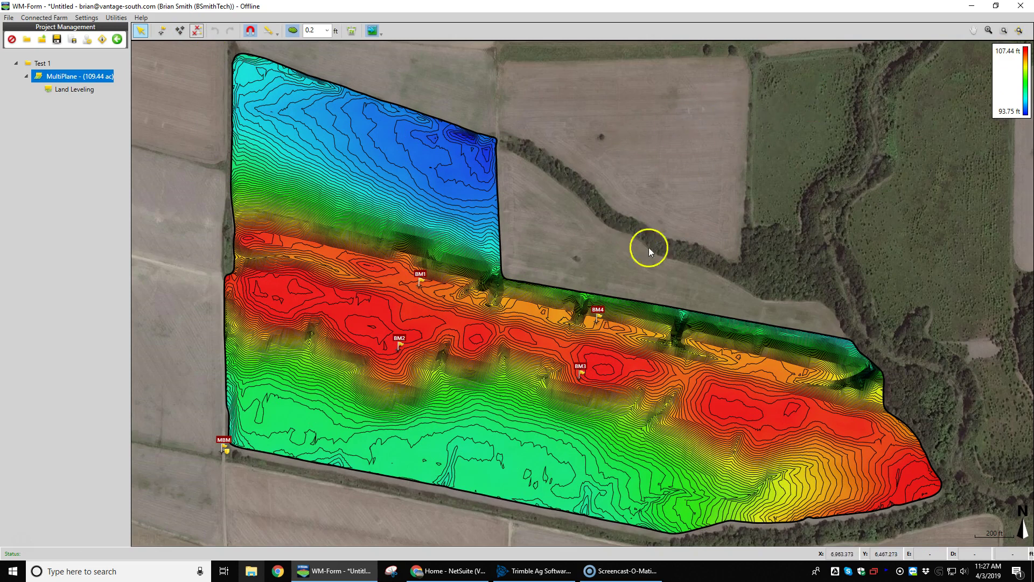
- Fade the elevation colours completely out over the background map, and set them back to full opacity
click(382, 33)
click(361, 46)
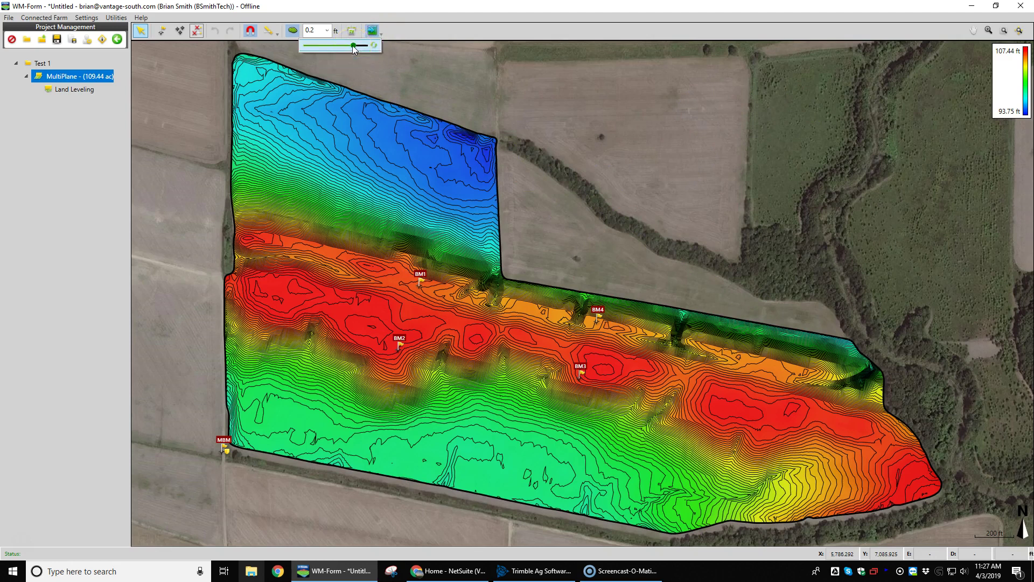
drag(346, 49, 280, 51)
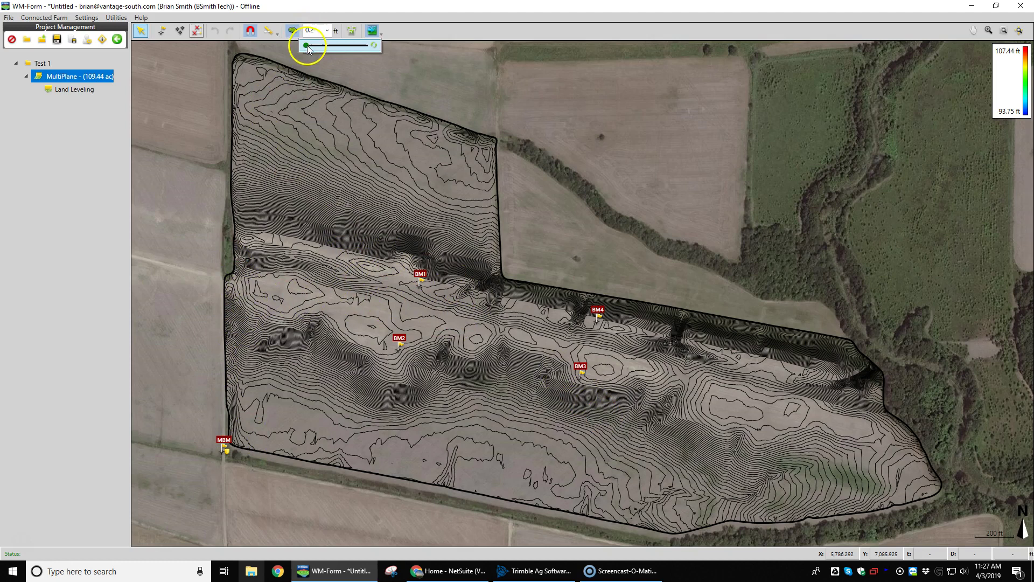
drag(333, 47, 392, 50)
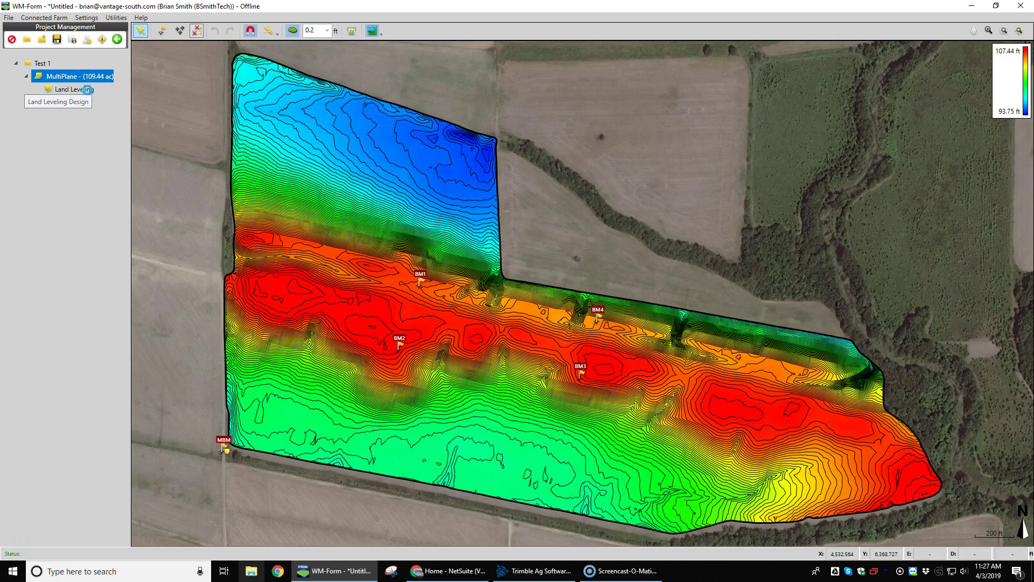
- Open the MultiPlane field's Land Leveling design and turn on its background map
double_click(88, 92)
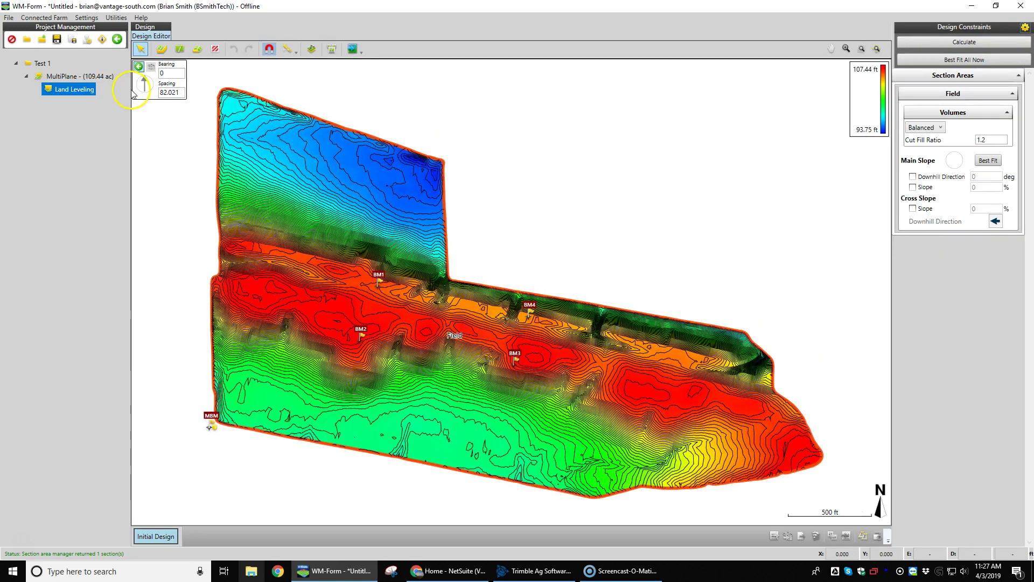
click(354, 50)
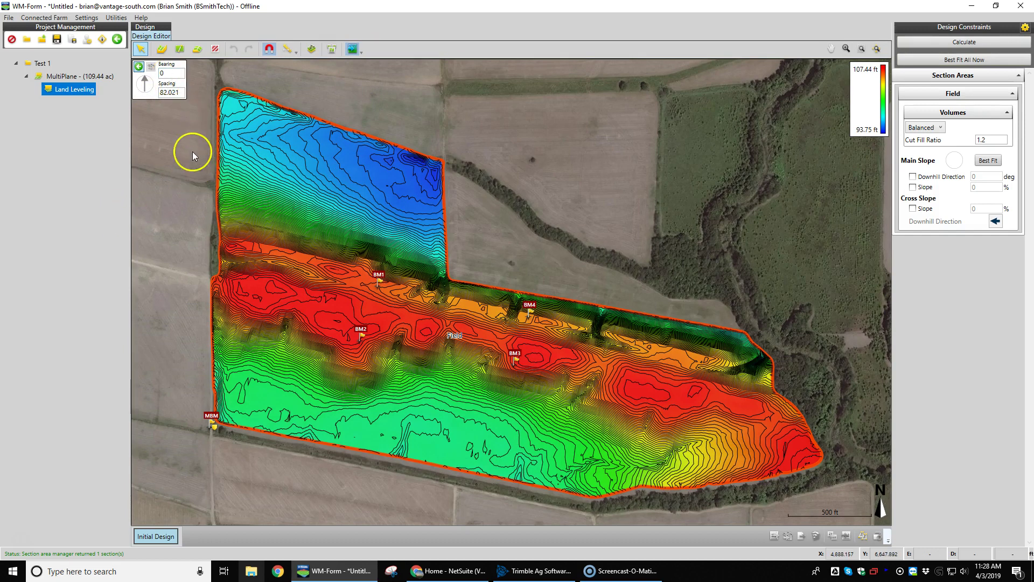
- Draw a section line across the field from its western edge to just beyond the eastern boundary, splitting it into two sections
click(180, 49)
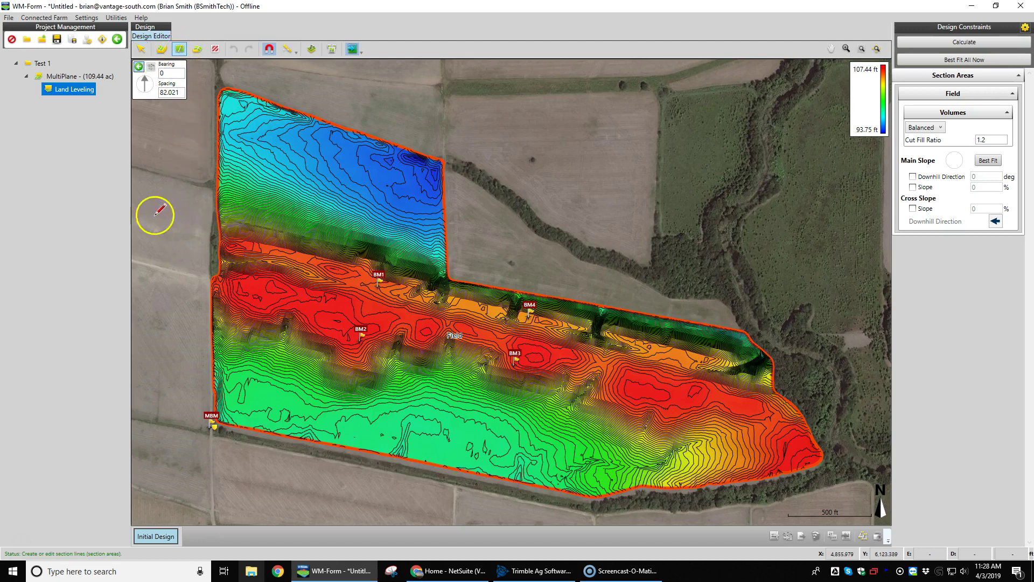
click(217, 277)
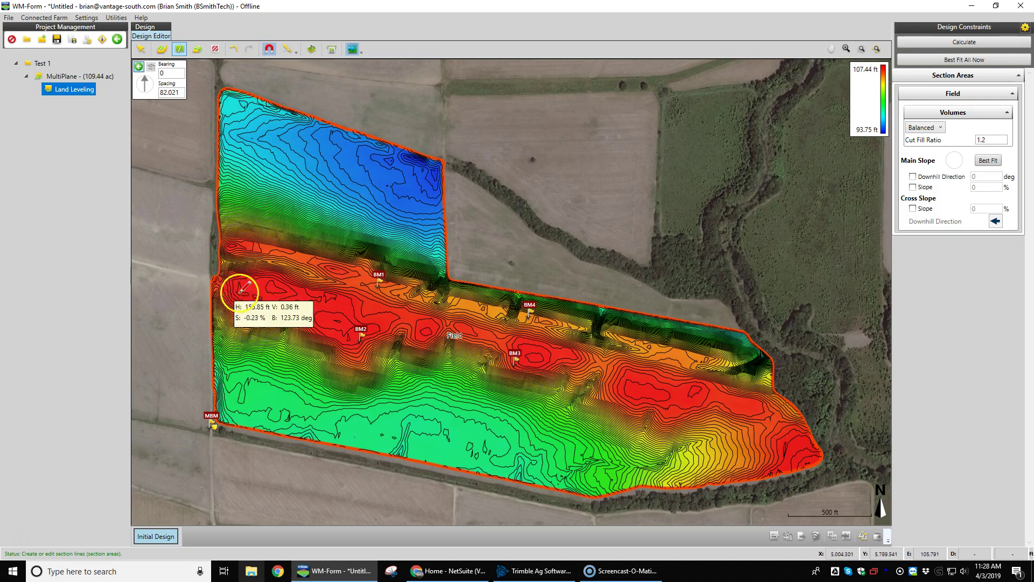
click(268, 289)
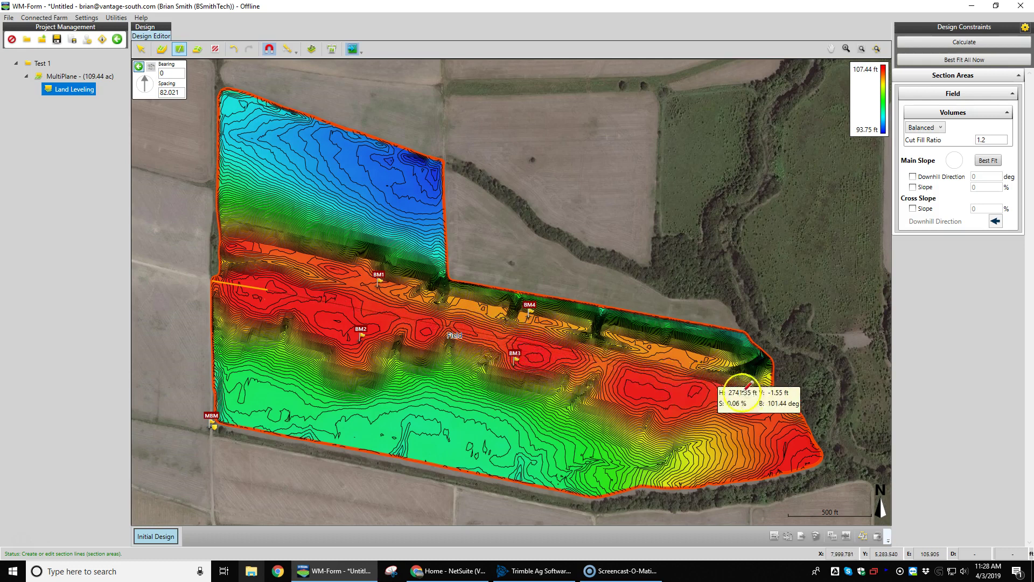
click(834, 420)
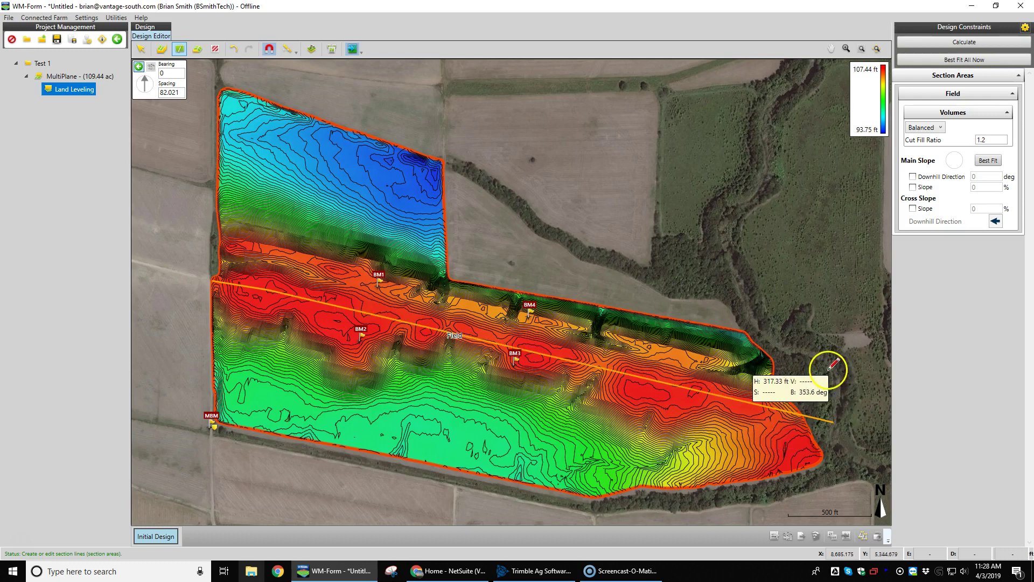
right_click(823, 339)
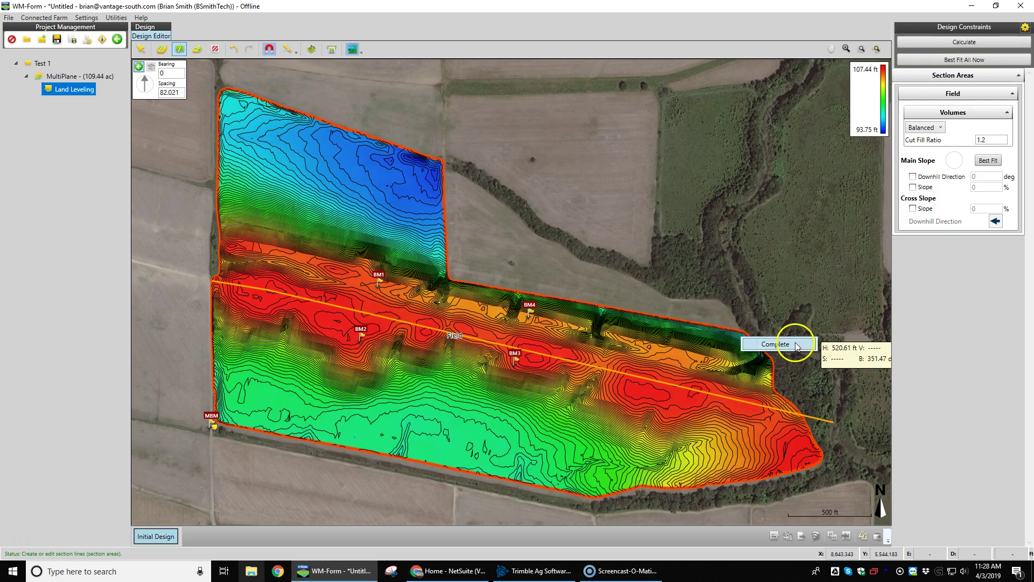
click(796, 343)
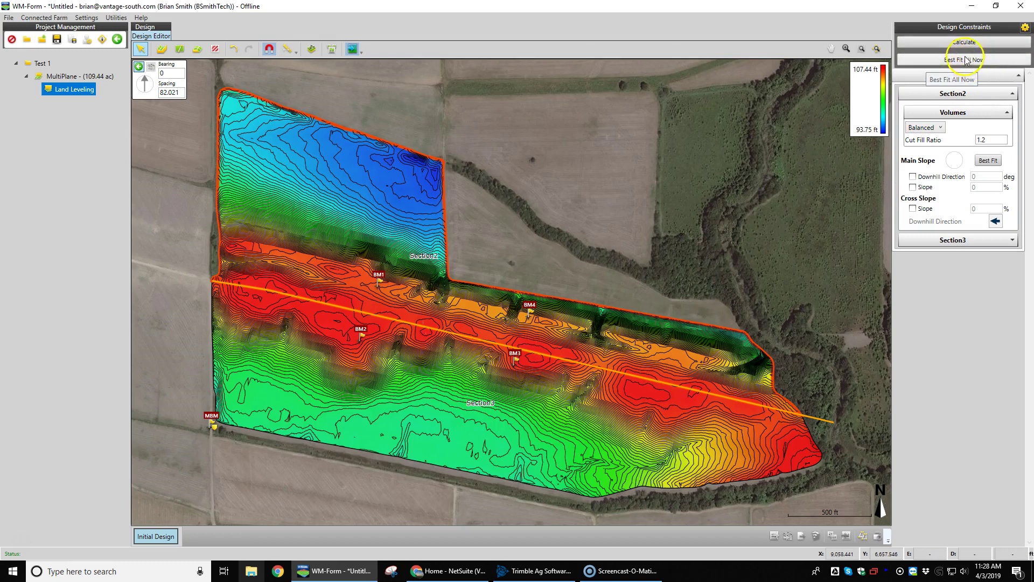
- Apply best fit to all sections, calculate the design and select the southern section
click(949, 64)
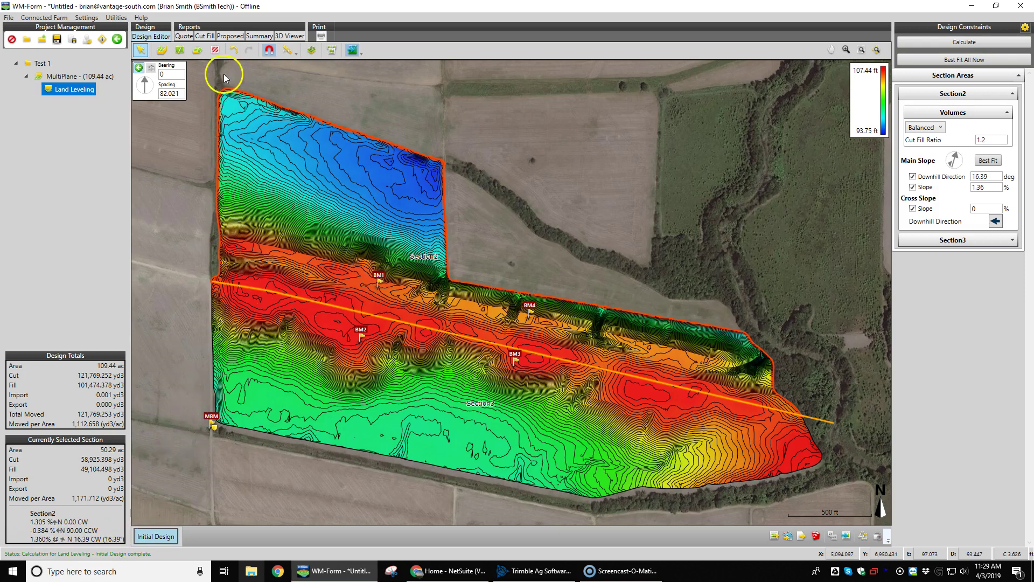
click(314, 383)
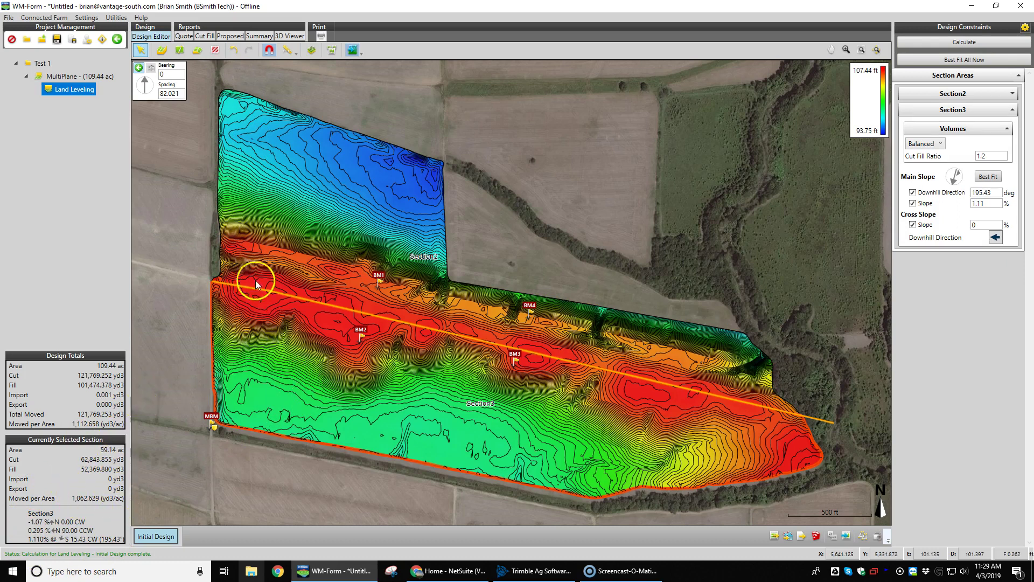
- Display the proposed surface with proposed contours instead of the original contours
click(312, 54)
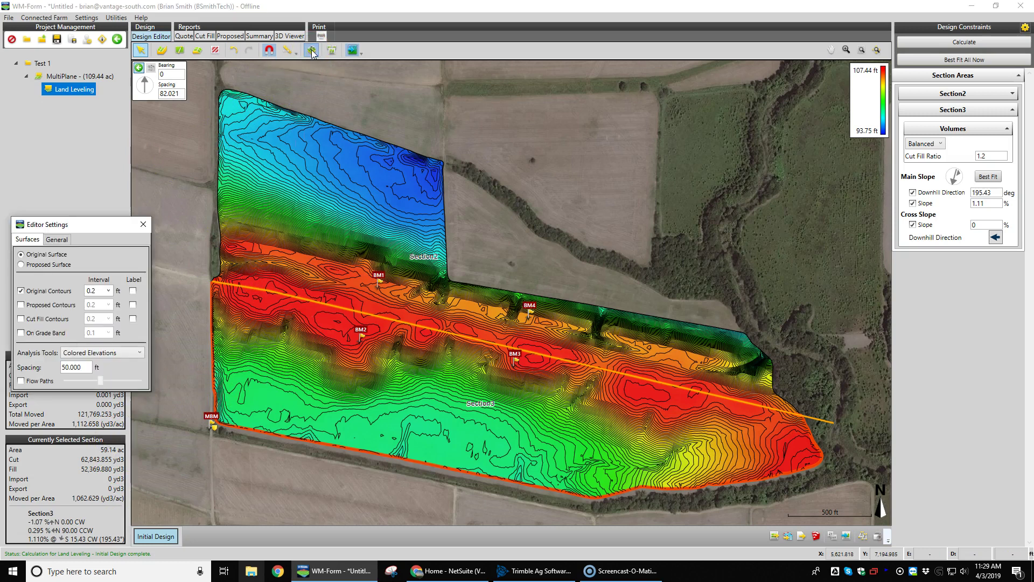
drag(99, 219, 96, 161)
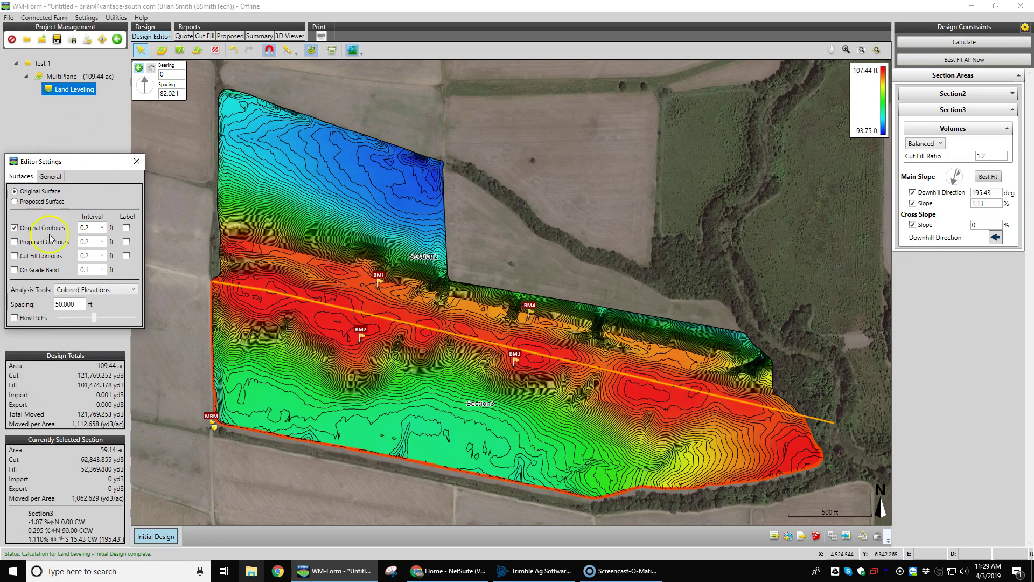
click(15, 202)
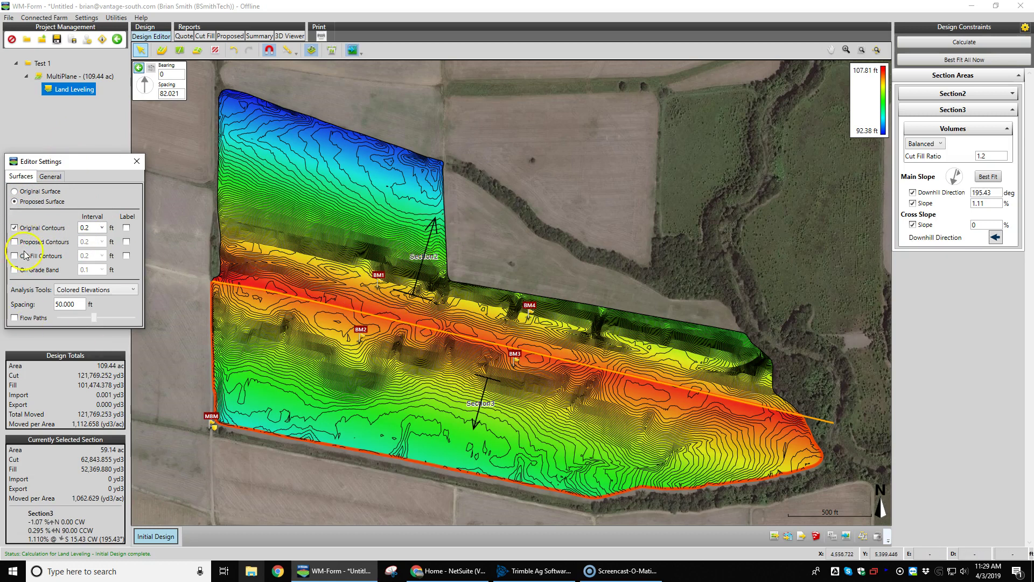
click(14, 242)
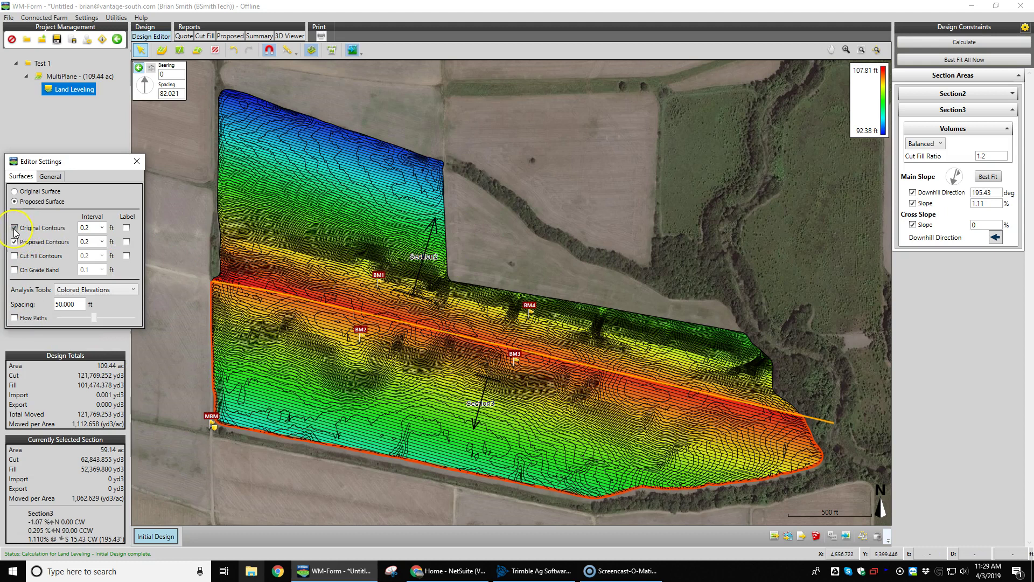
click(15, 228)
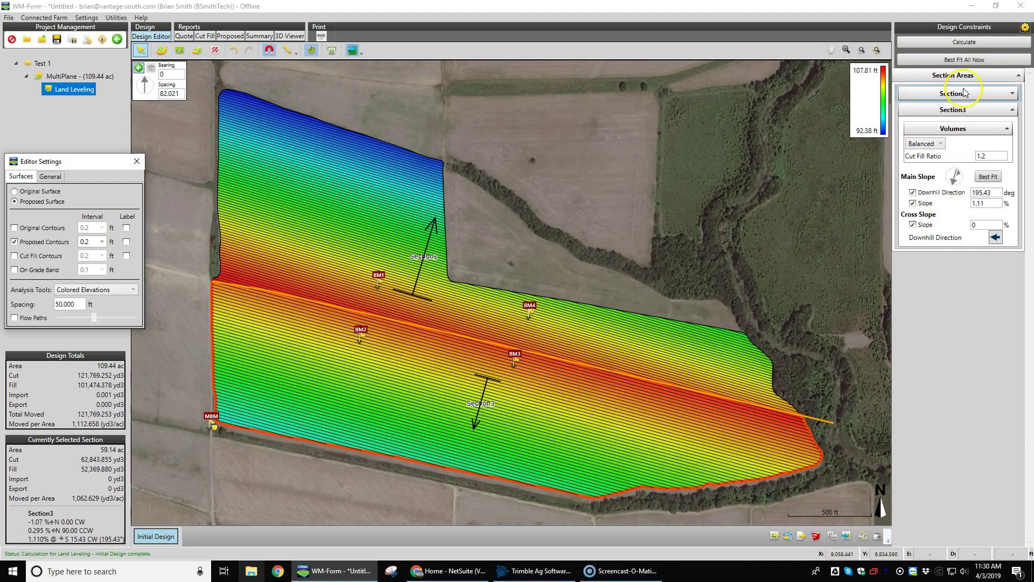
- Set Section3's main slope to 1% with a downhill direction of 180 degrees and calculate the design
click(533, 466)
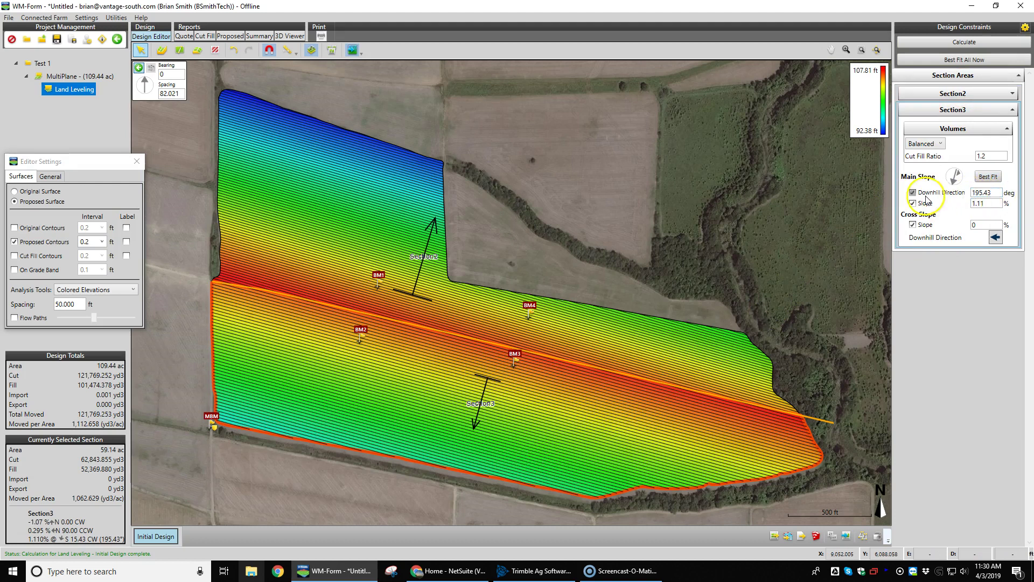
double_click(992, 192)
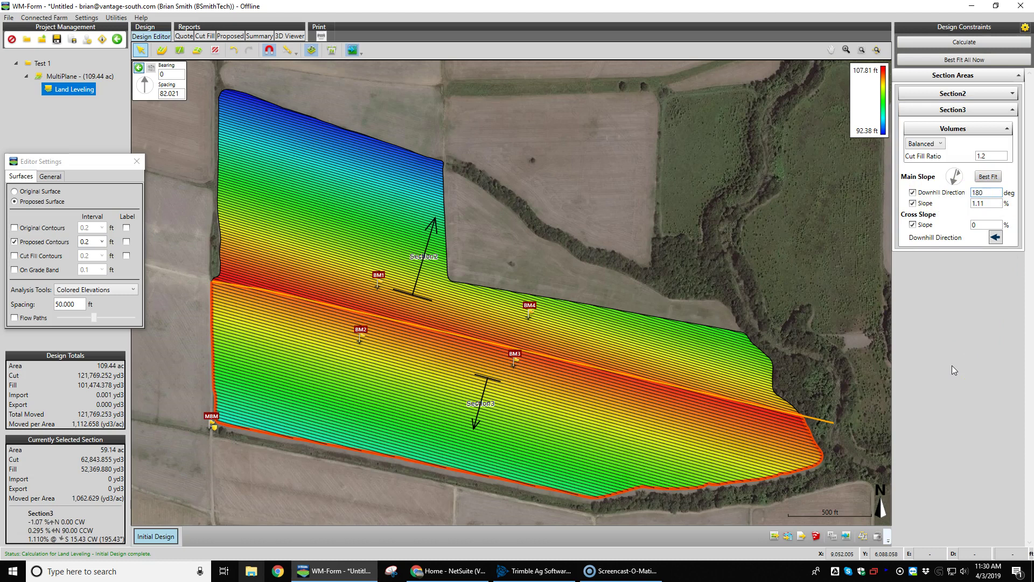
click(991, 203)
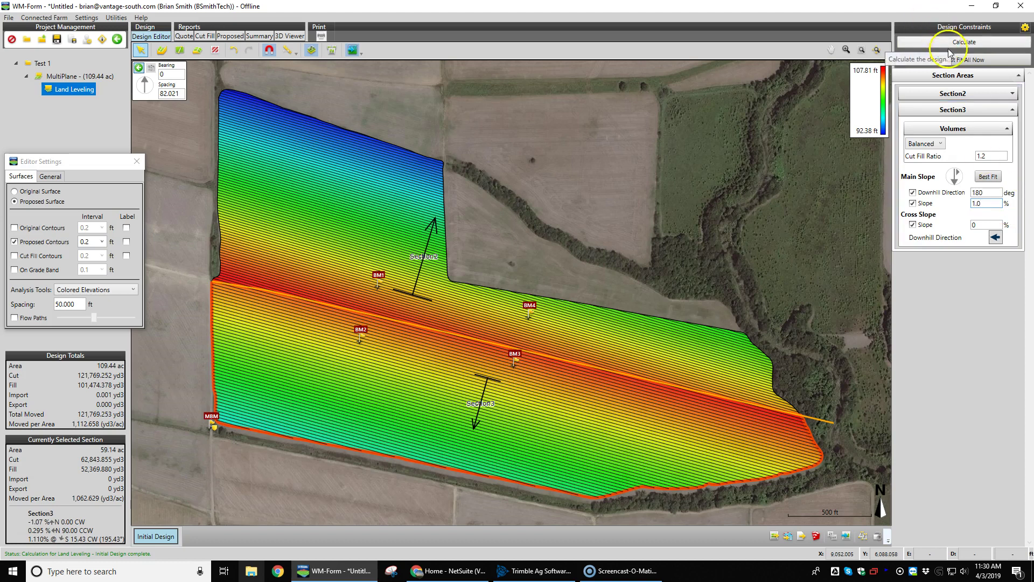
click(984, 225)
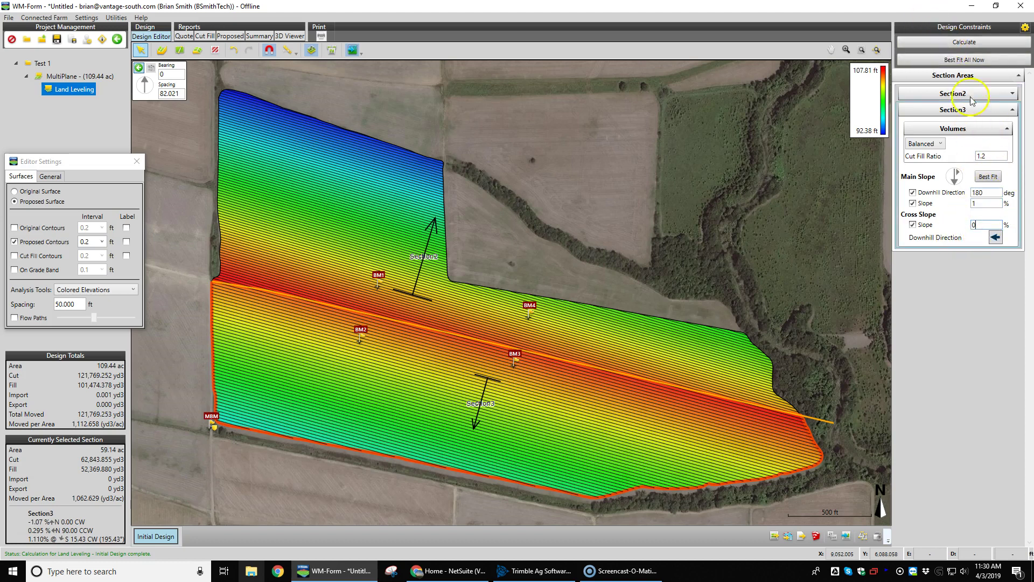
click(964, 43)
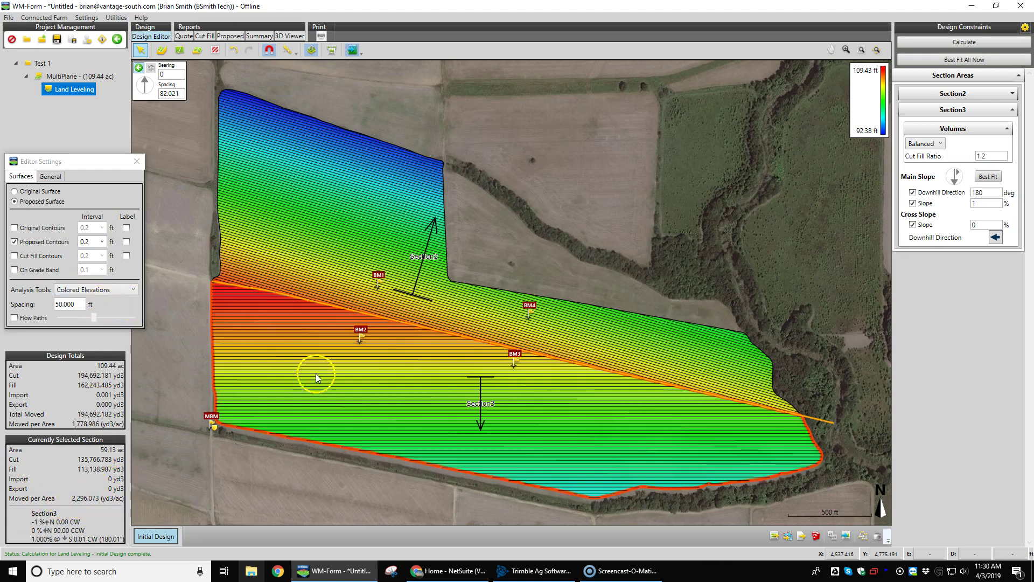
- Switch the surface analysis to Cut Fill and show cut fill contours instead of the proposed contours
click(133, 290)
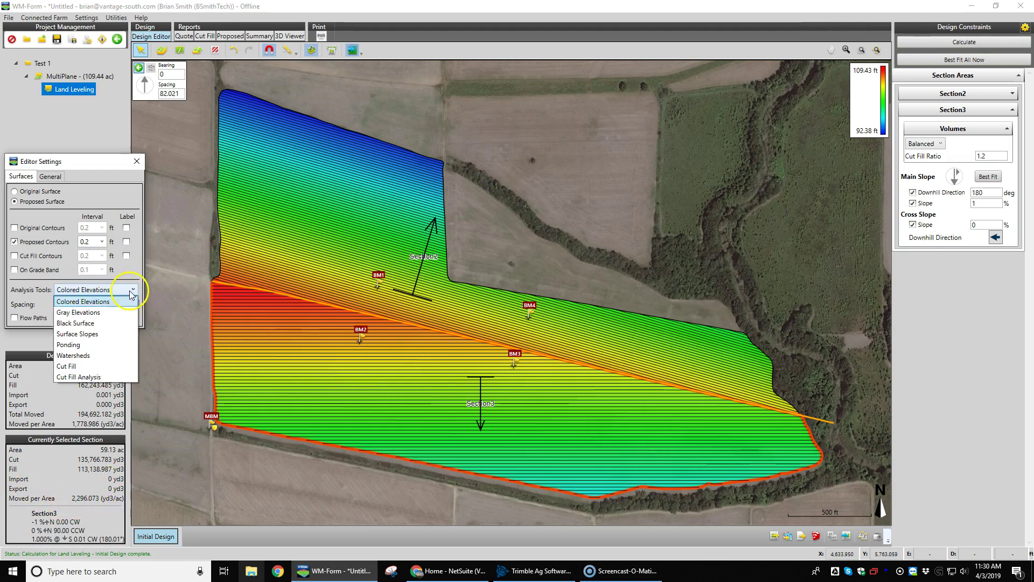
click(97, 366)
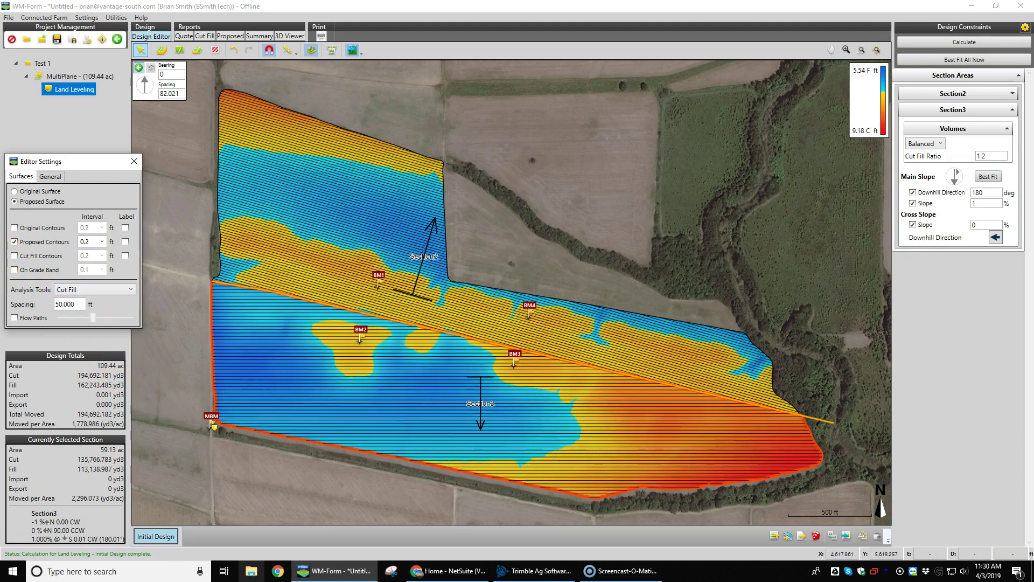
click(14, 242)
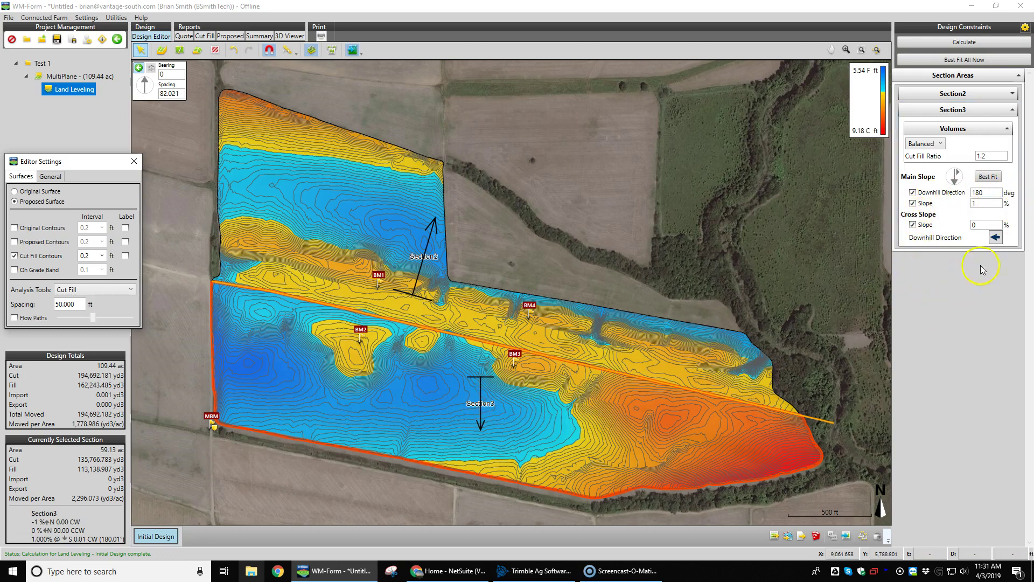
- Best-fit Section3's slopes, set its volume constraint to export 5,000 yd3 and calculate the design
click(989, 177)
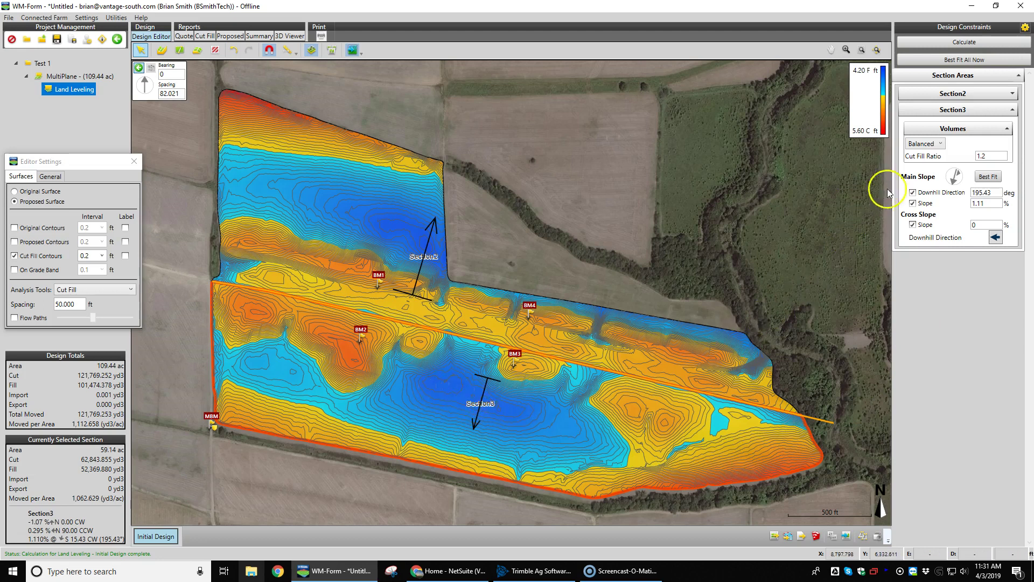
click(941, 145)
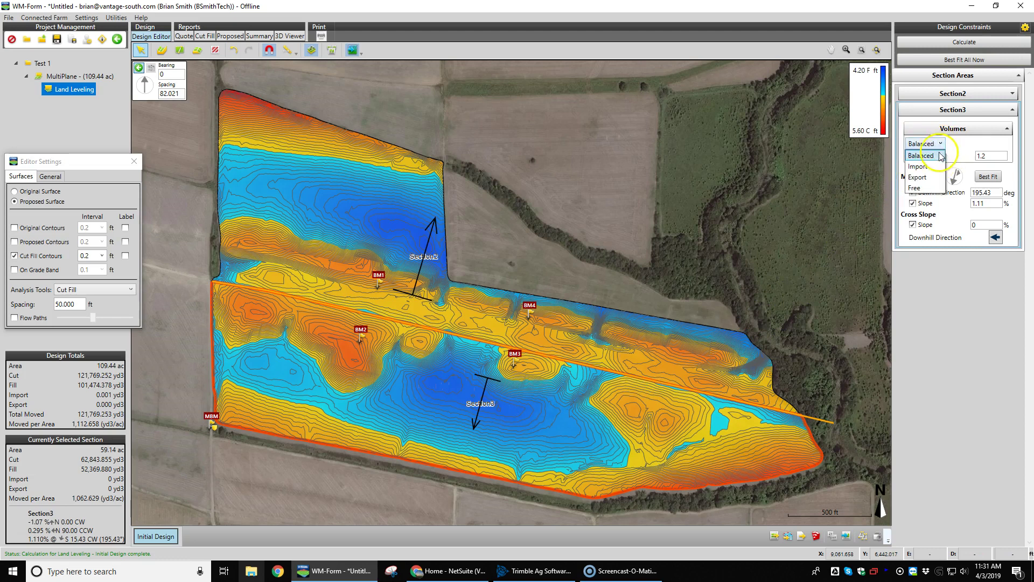
click(934, 178)
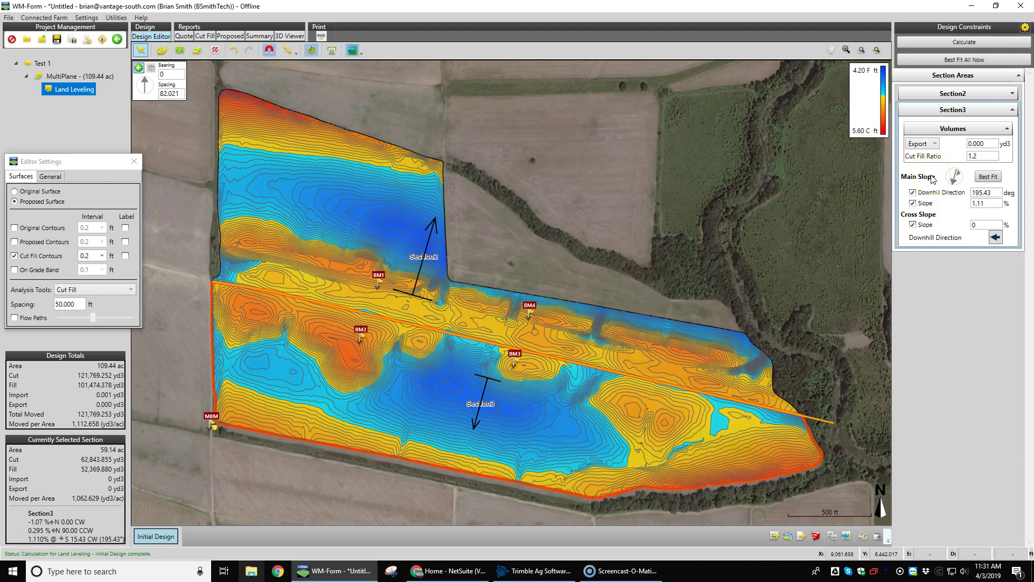
click(985, 143)
double_click(985, 144)
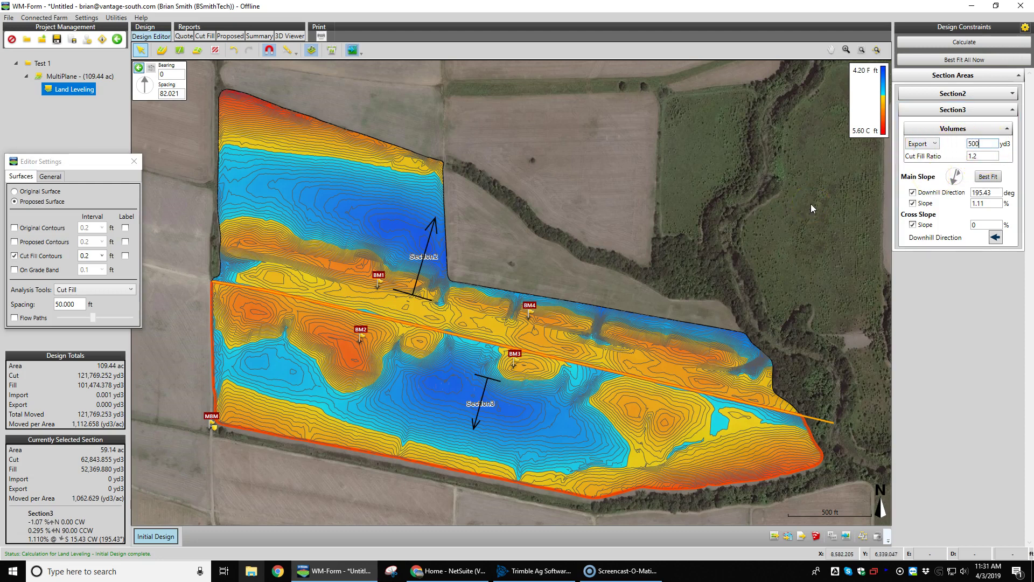
key(Tab)
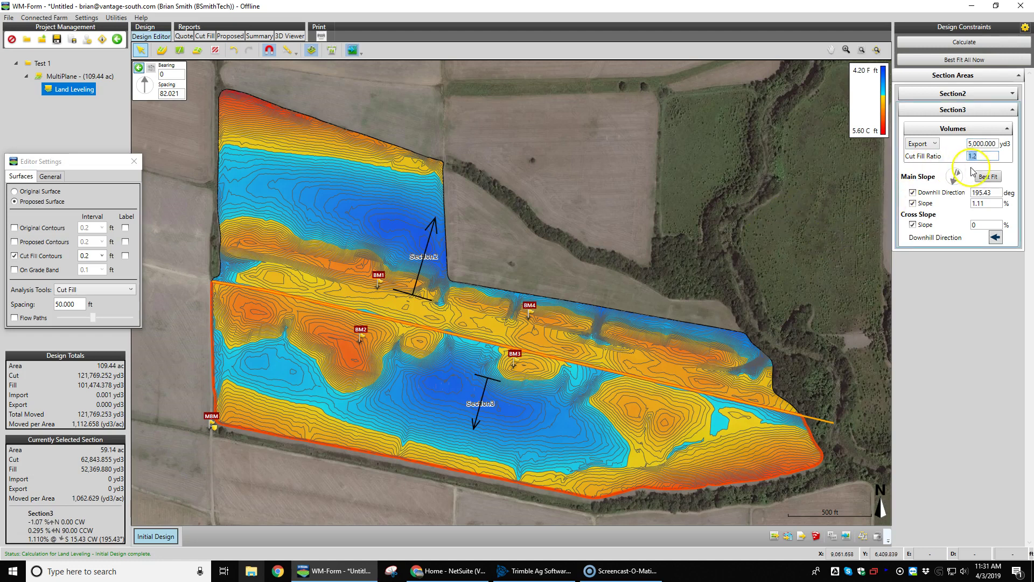
click(962, 43)
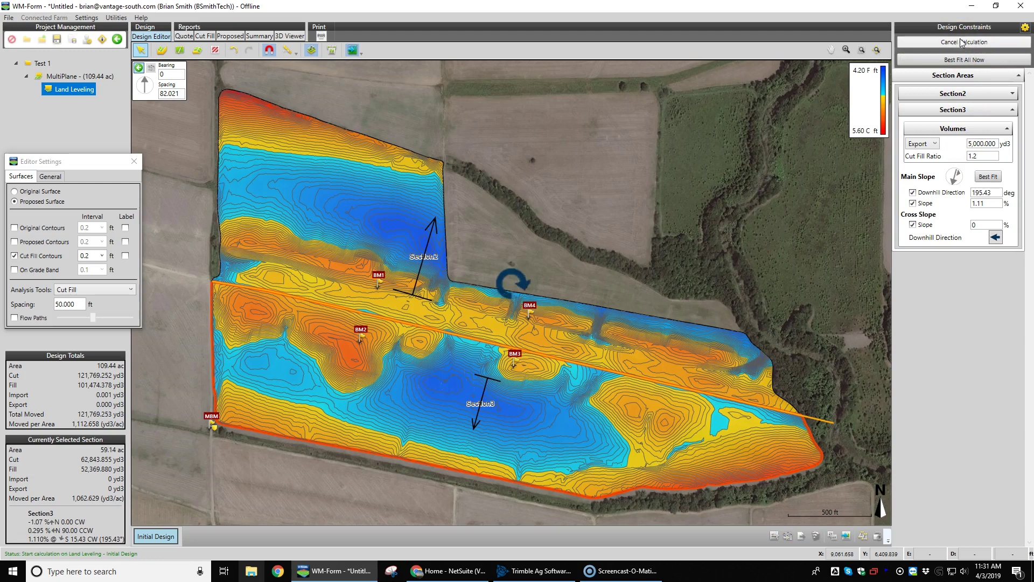
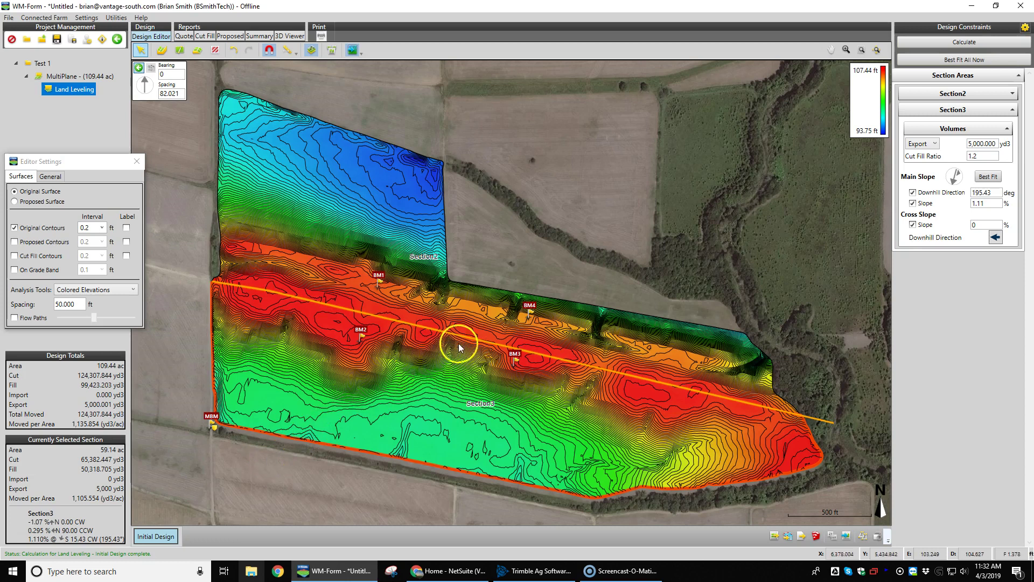
- Move the whole section line slightly to the northwest and recalculate the design
click(466, 345)
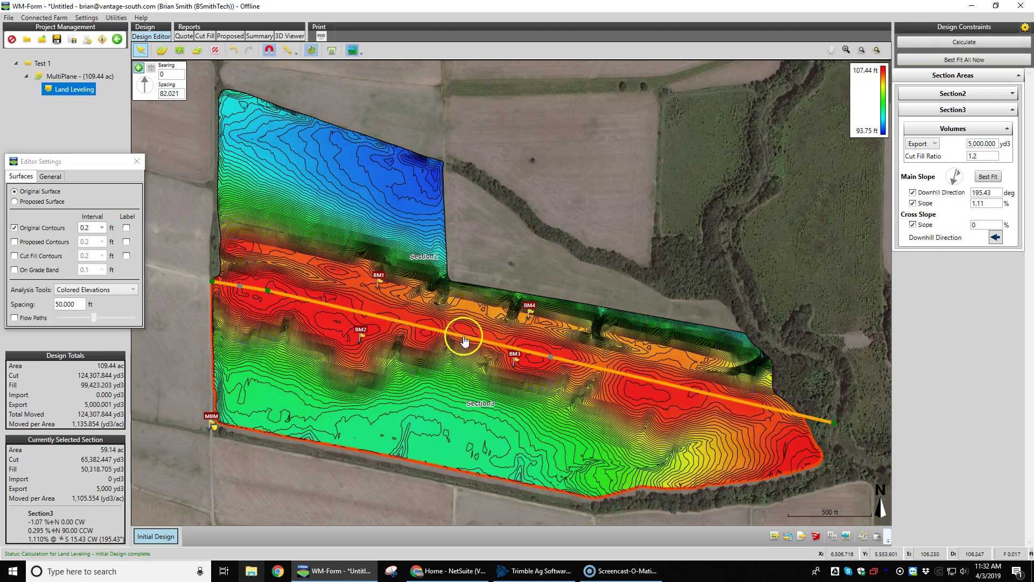
drag(463, 340, 431, 322)
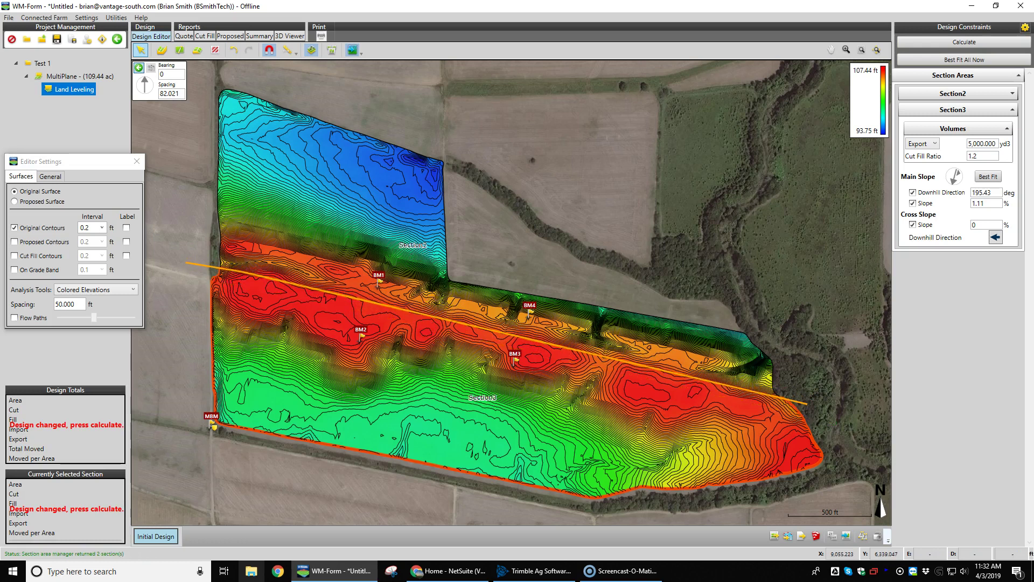
click(967, 43)
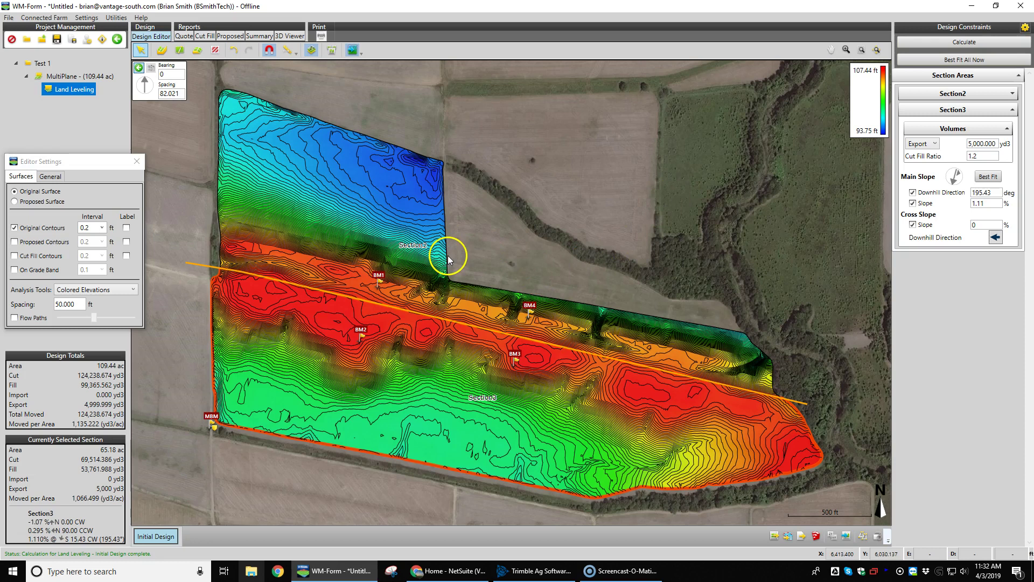
- Bend the section line by moving its inner western node near BM2 and adding a node near BM4, and recalculate the design
click(422, 318)
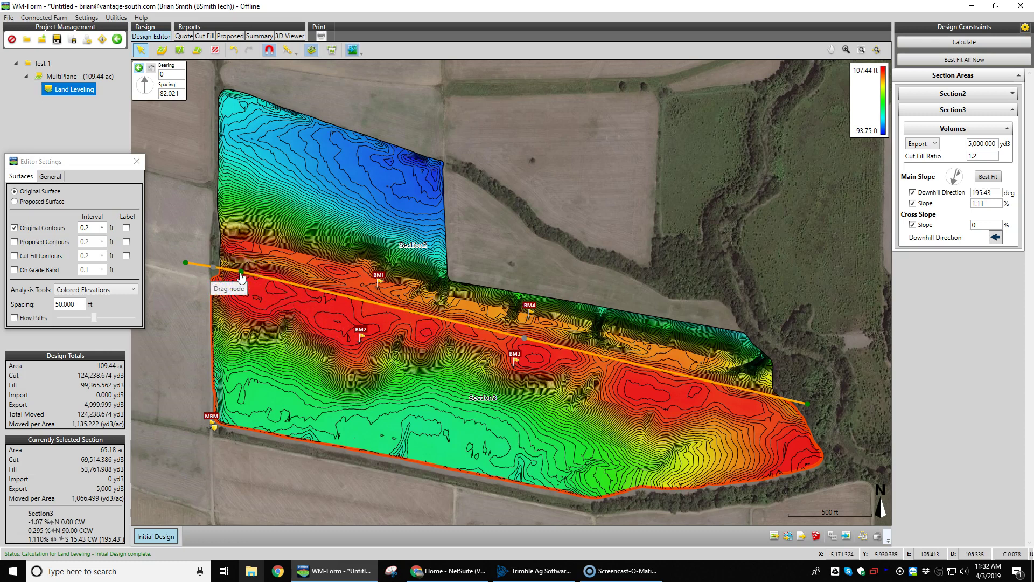
drag(241, 272, 341, 327)
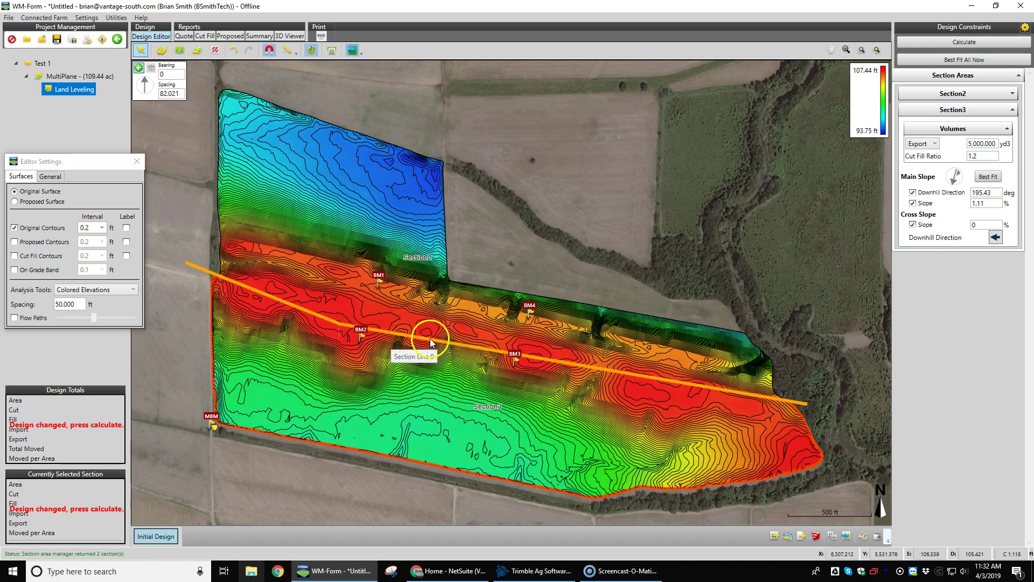
click(575, 368)
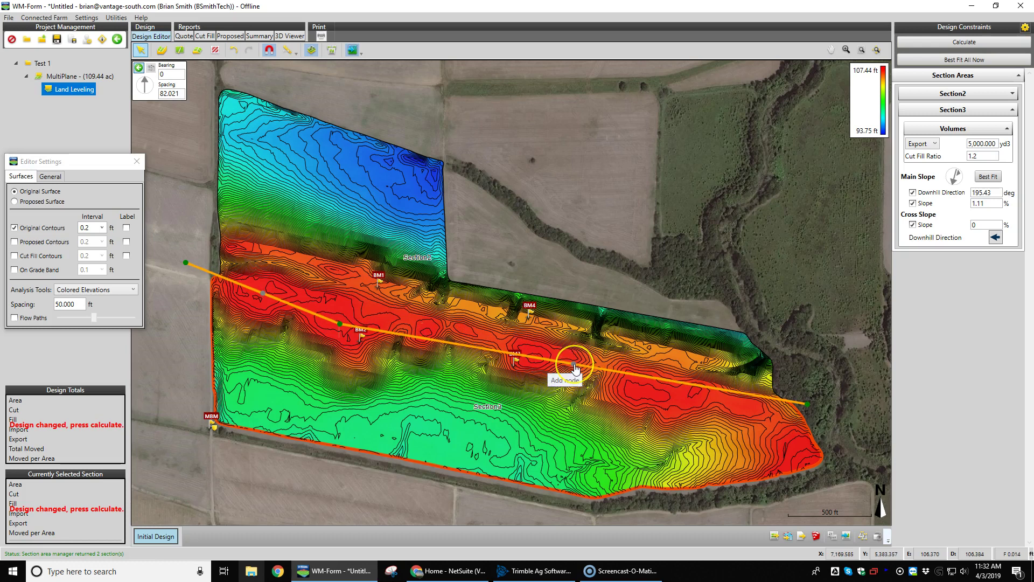
drag(574, 364, 536, 328)
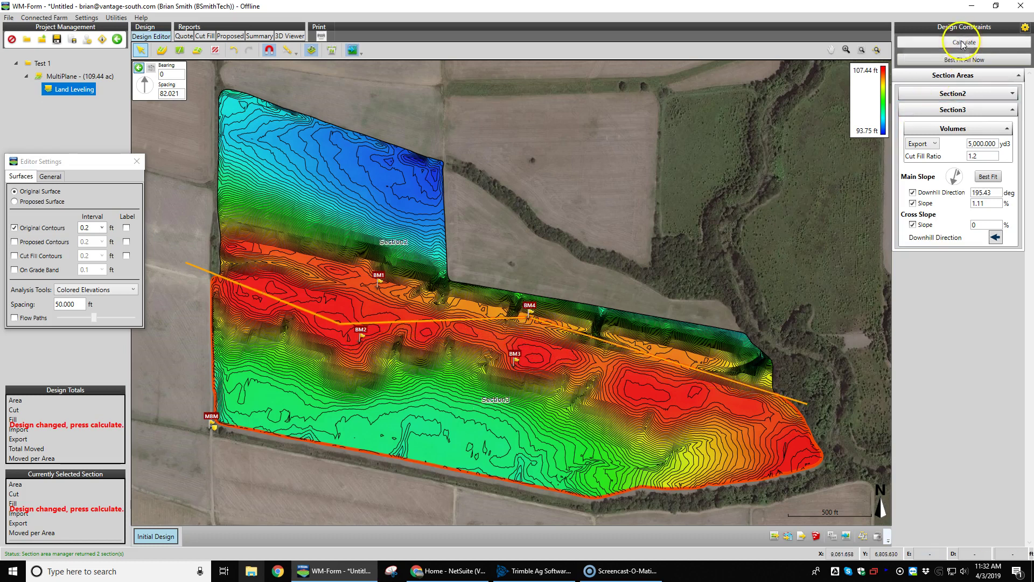
click(931, 42)
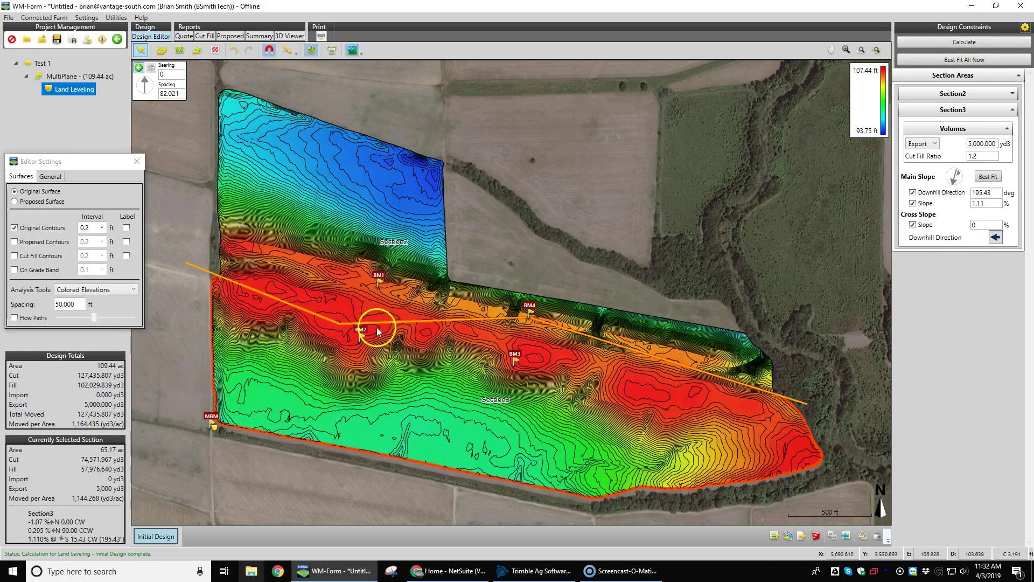
- Delete the section line dividing the field
right_click(399, 320)
click(407, 321)
right_click(407, 321)
click(428, 331)
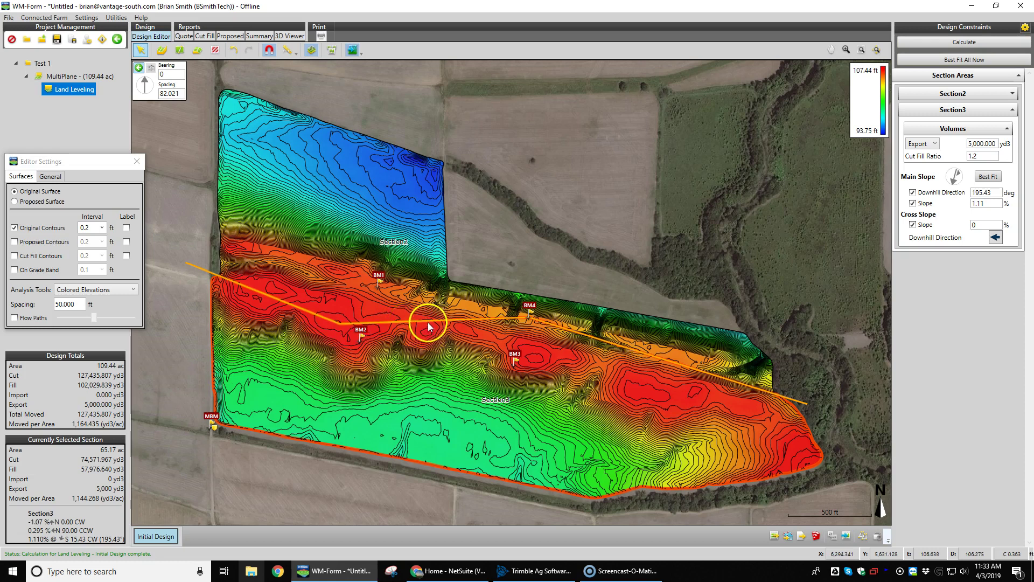
click(428, 319)
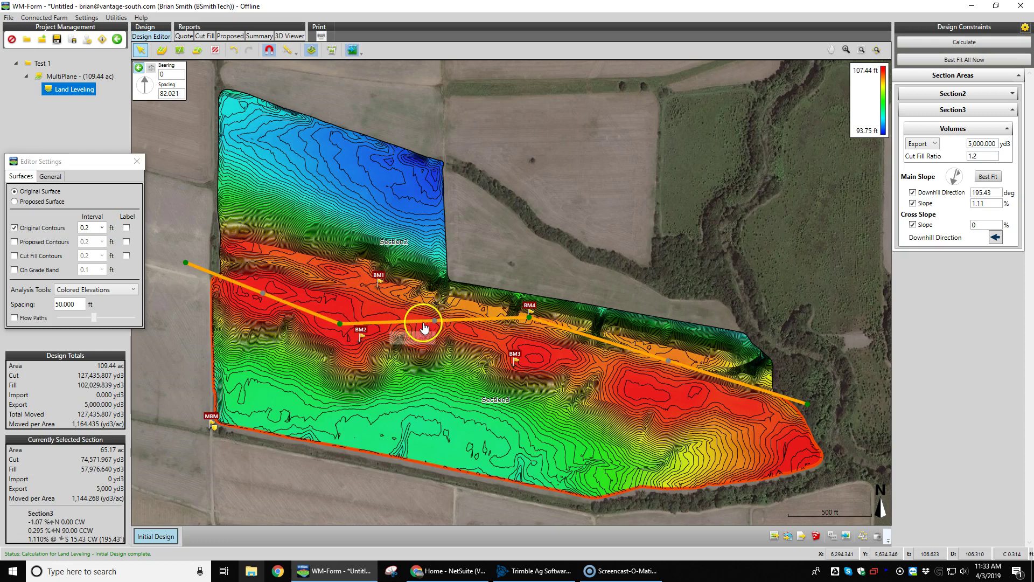
right_click(420, 323)
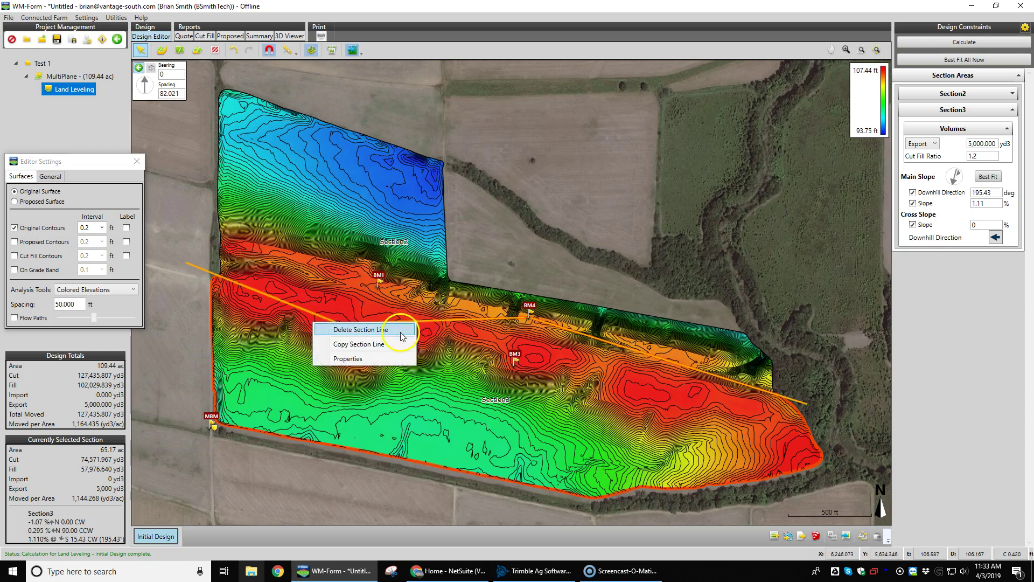
click(399, 330)
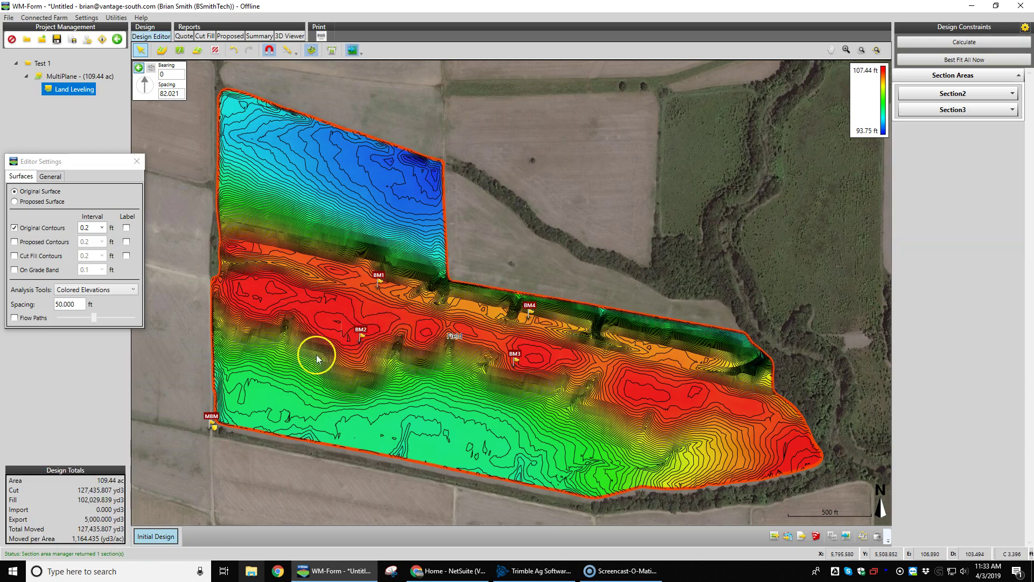